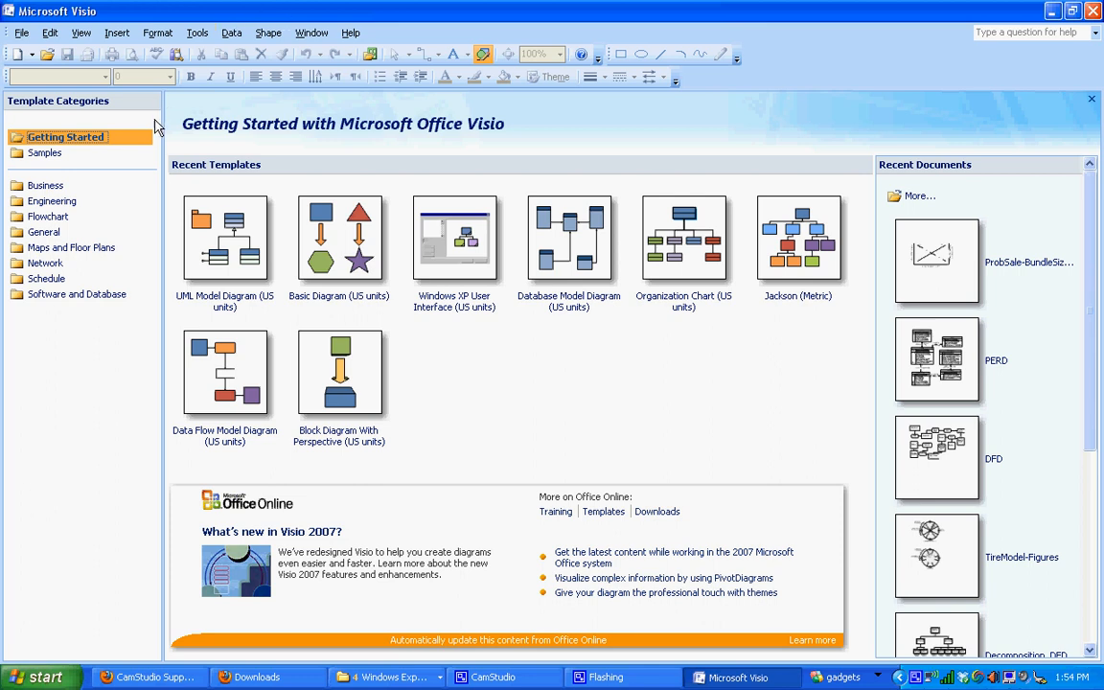
Create a new drawing from the UML Model Diagram template in the Software and Database category
left_click(84, 294)
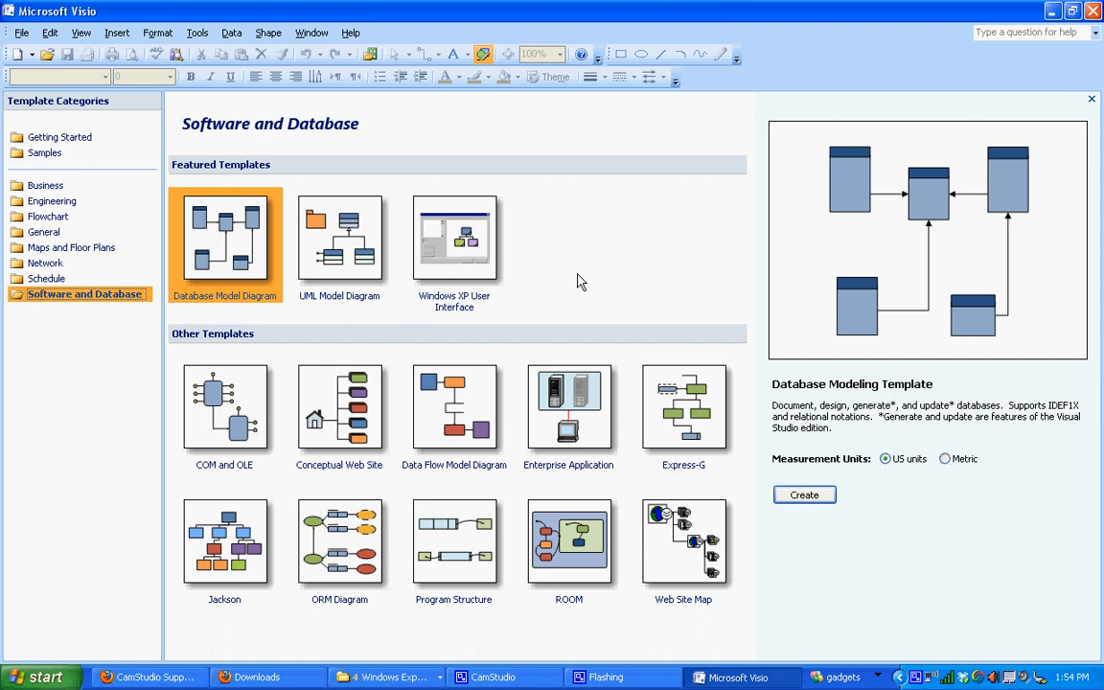
double_click(363, 277)
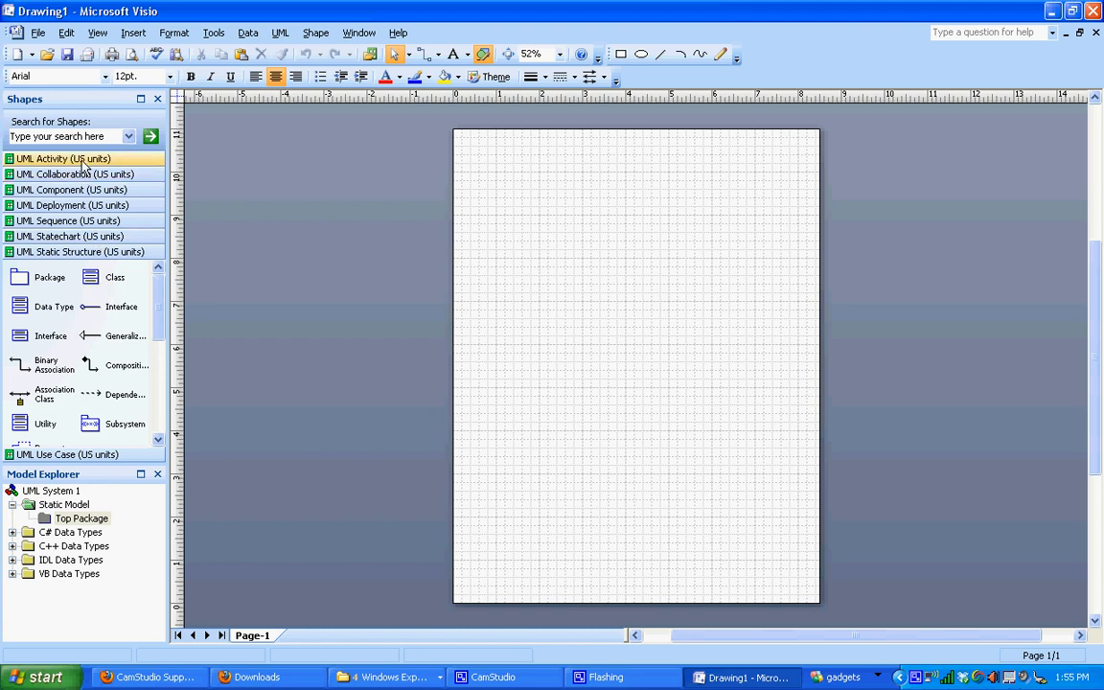
left_click(37, 35)
mouse_move(134, 45)
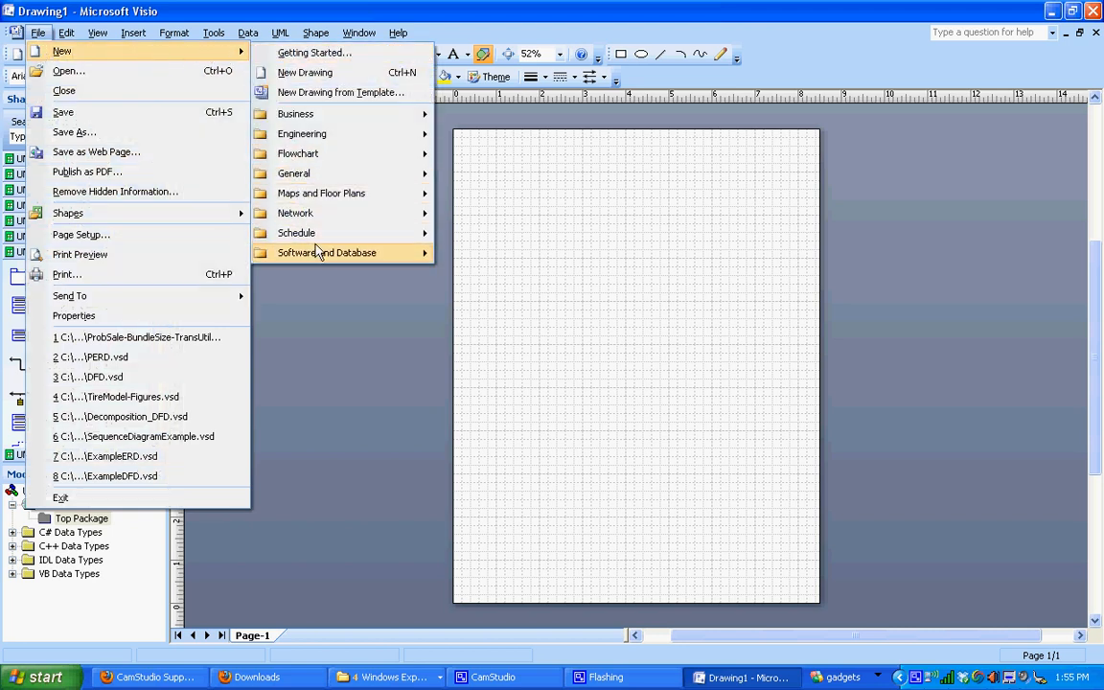
mouse_move(319, 252)
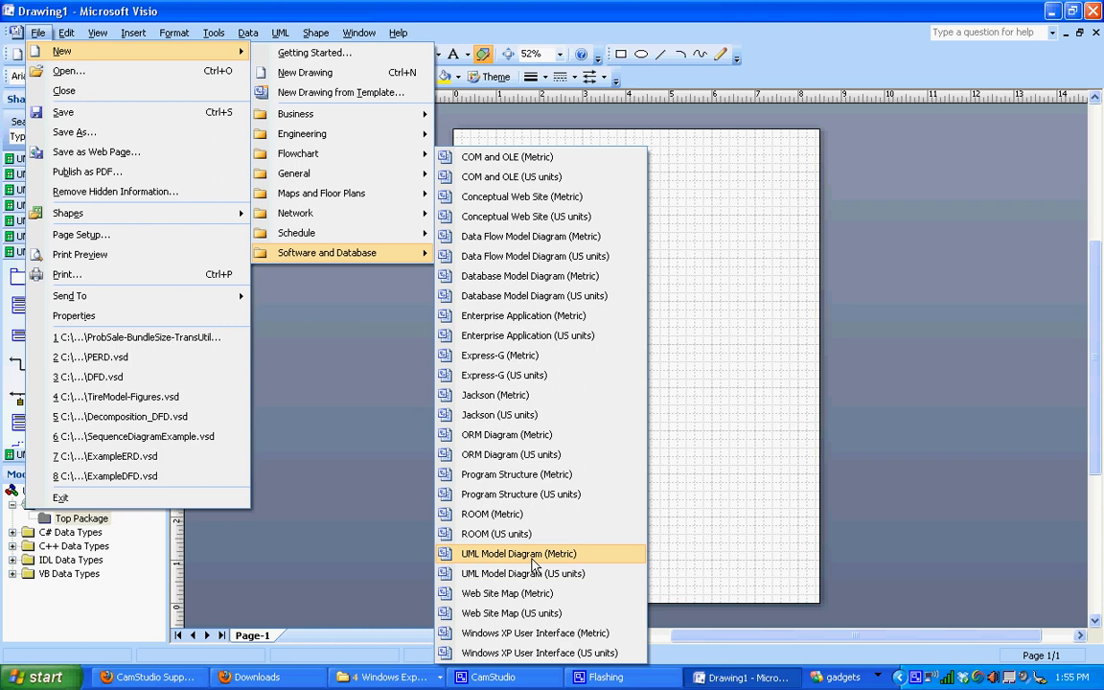
left_click(367, 452)
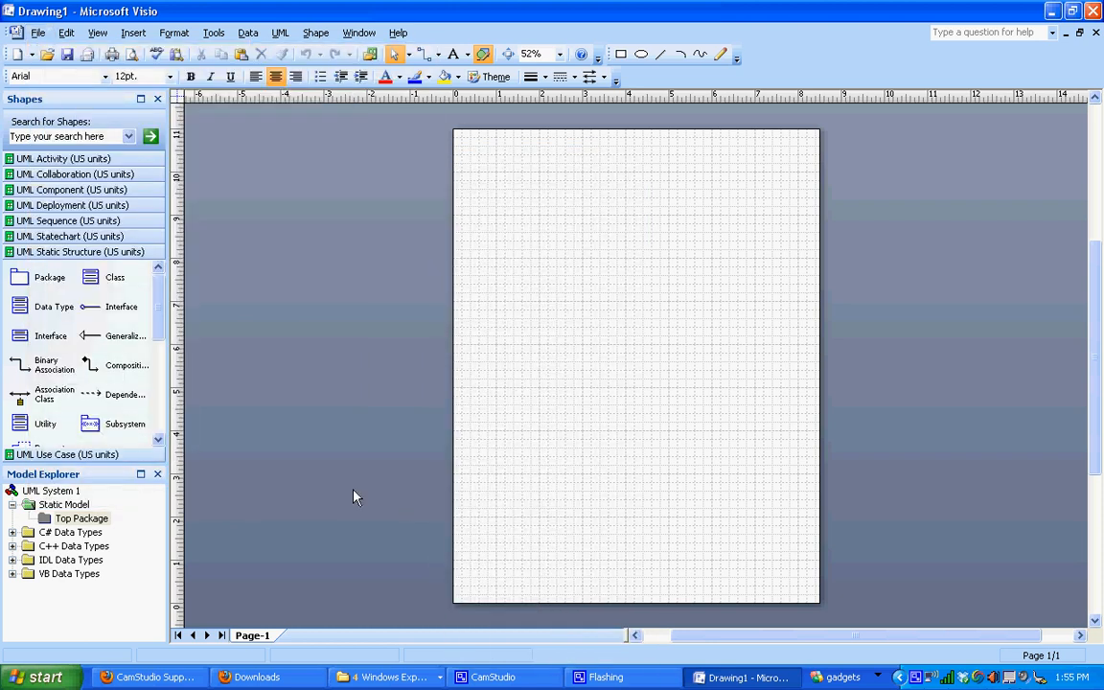
Add a System Boundary from the UML Use Case stencil to the page's upper right, sized about 4.25 by 4.23 in
left_click(87, 454)
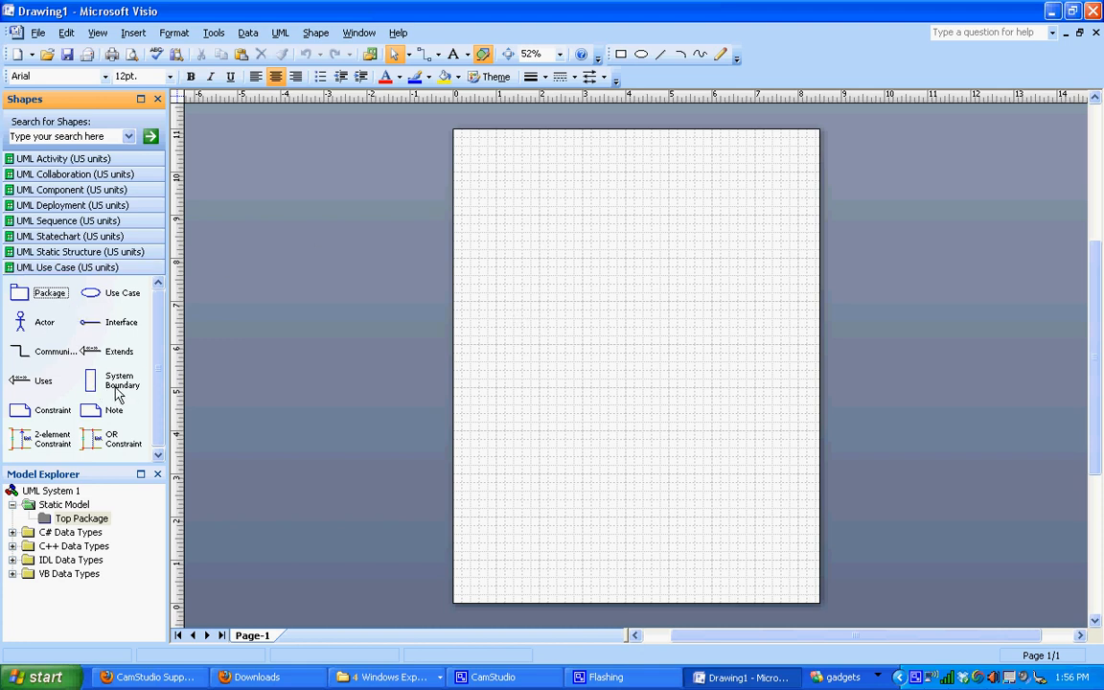
left_click_drag(116, 388, 685, 364)
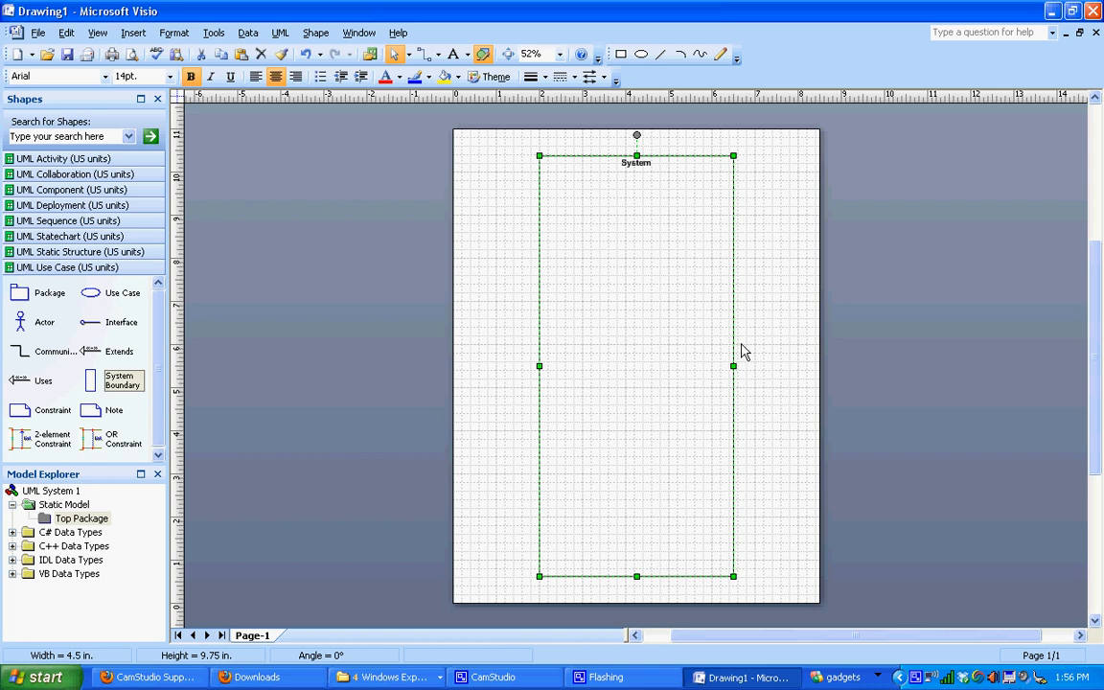
left_click_drag(738, 350, 787, 338)
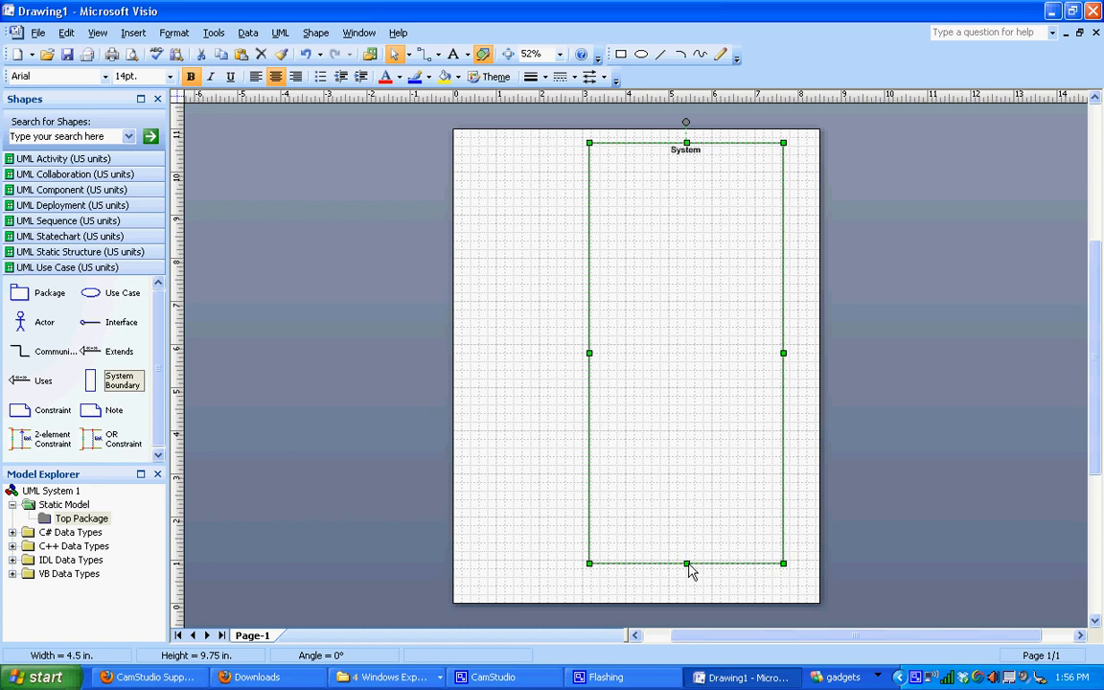
left_click_drag(687, 564, 680, 340)
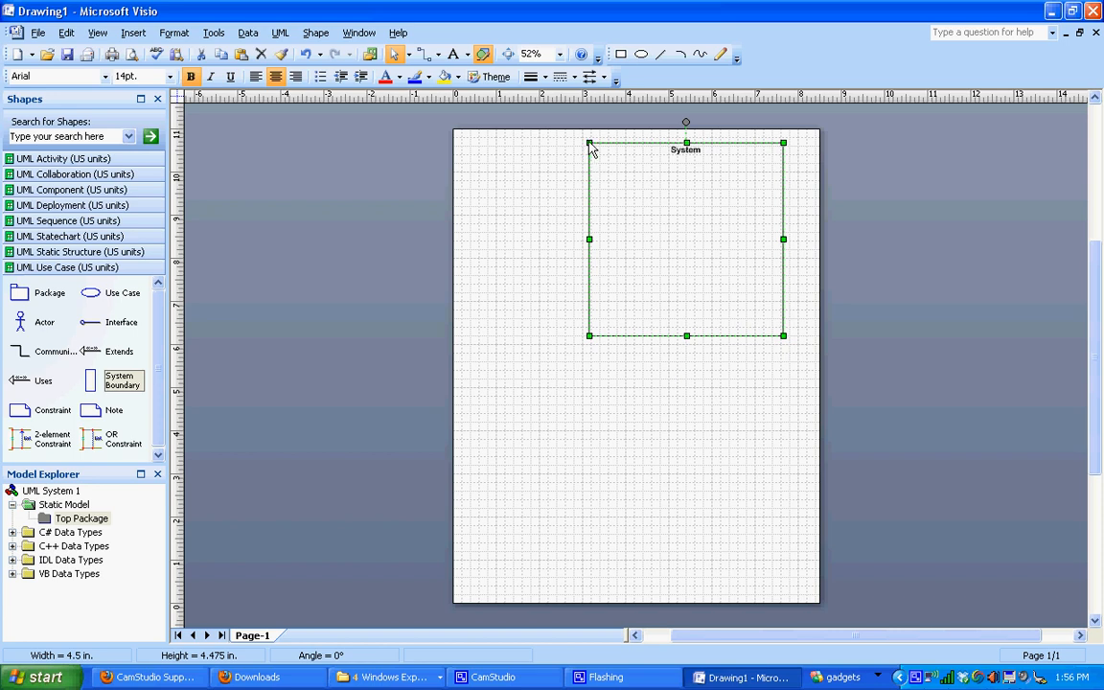
left_click_drag(589, 144, 604, 174)
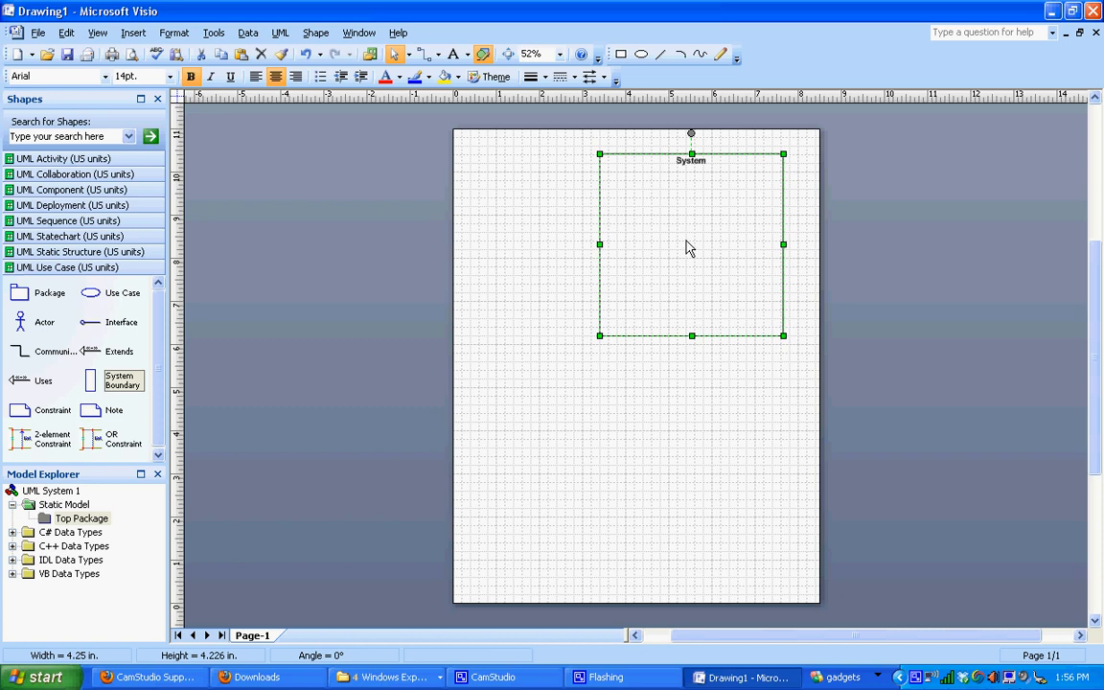
left_click(656, 377)
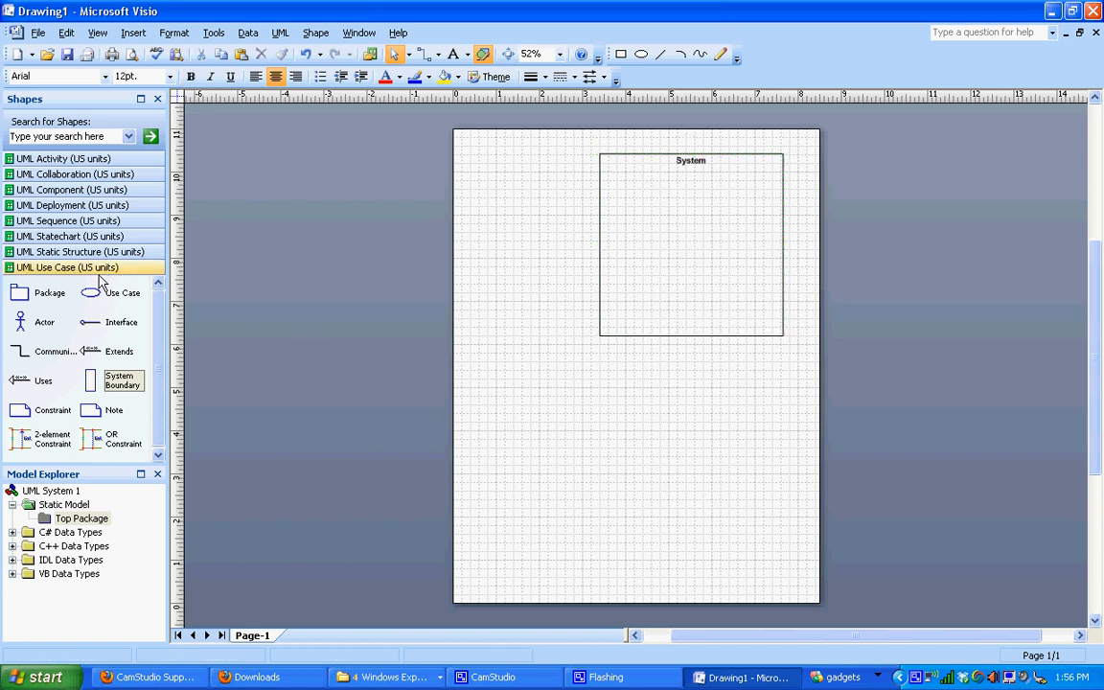
Place three use cases inside the system boundary, two above and one below, and an actor outside to its left
left_click_drag(120, 293, 636, 221)
left_click_drag(120, 292, 729, 214)
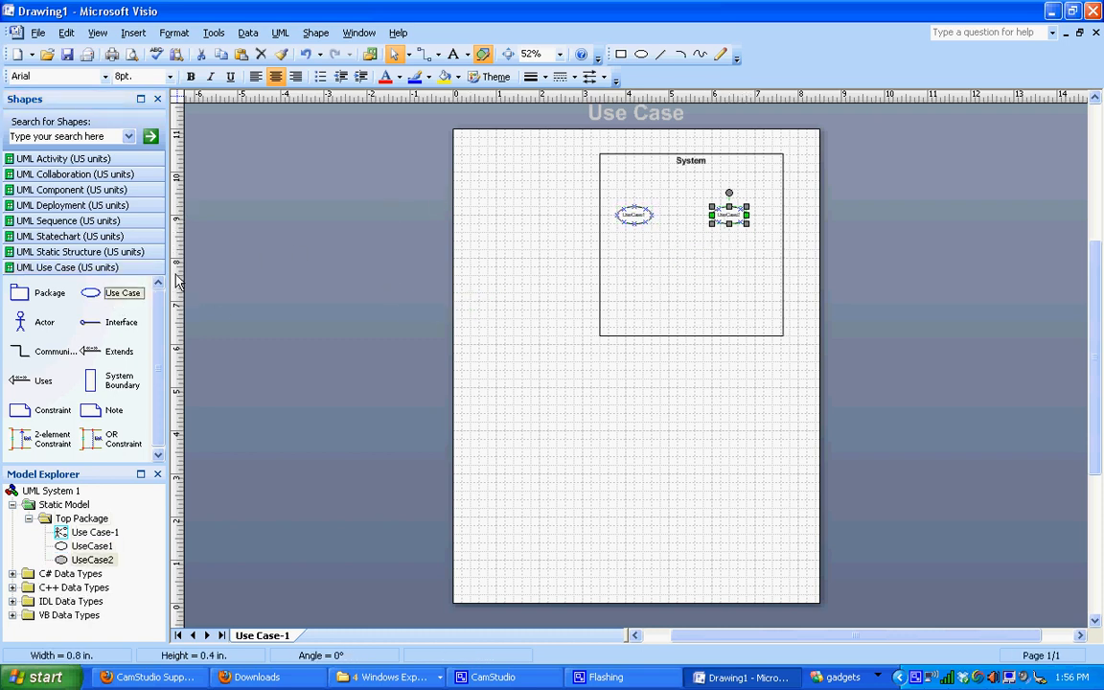
left_click_drag(120, 293, 687, 293)
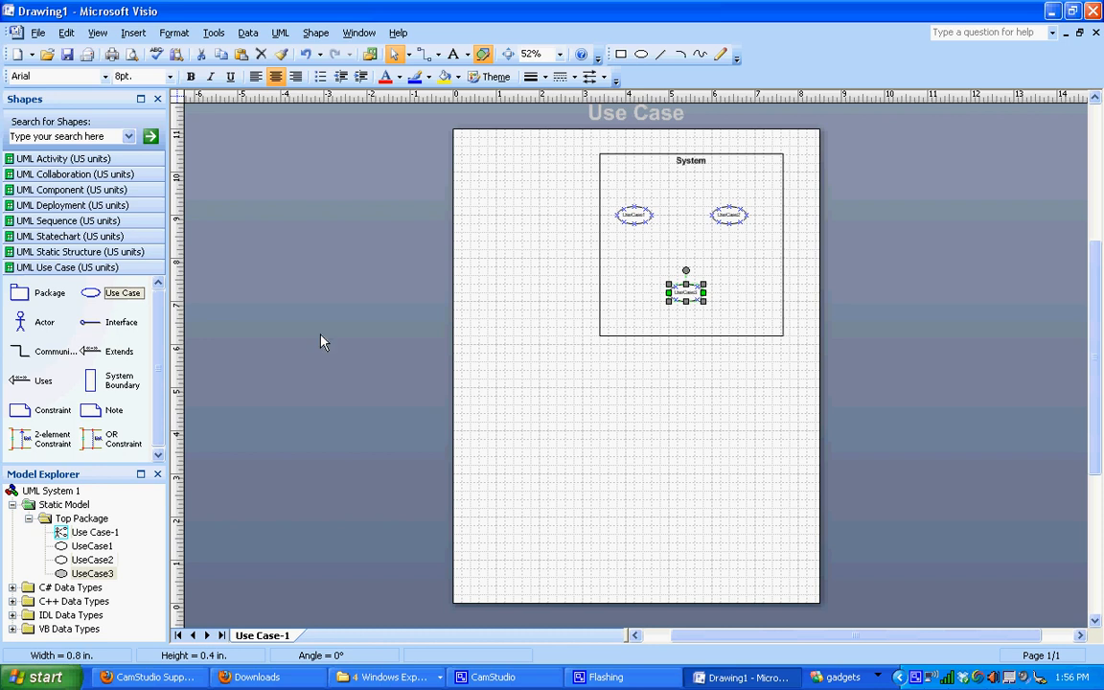
left_click_drag(41, 321, 529, 246)
left_click(668, 422)
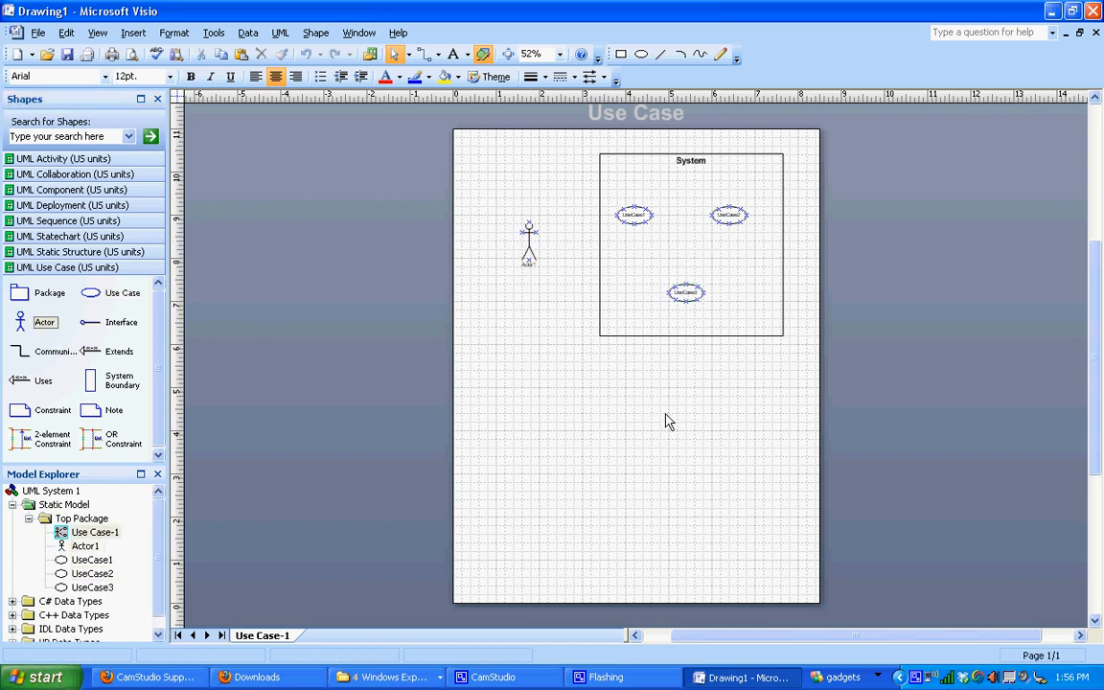
Enlarge UseCase1 to about 1.4 in., UseCase2 to 1.2 in. and UseCase3 to 1.3 in. wide, with UseCase3 moved slightly higher
left_click(560, 54)
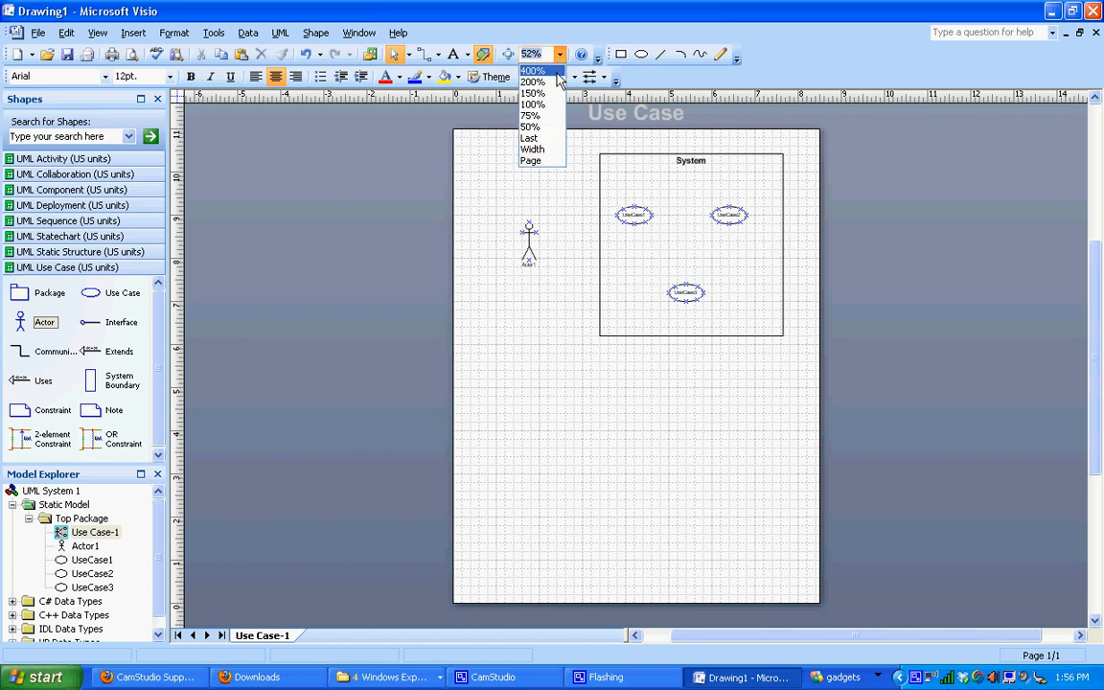
left_click(552, 103)
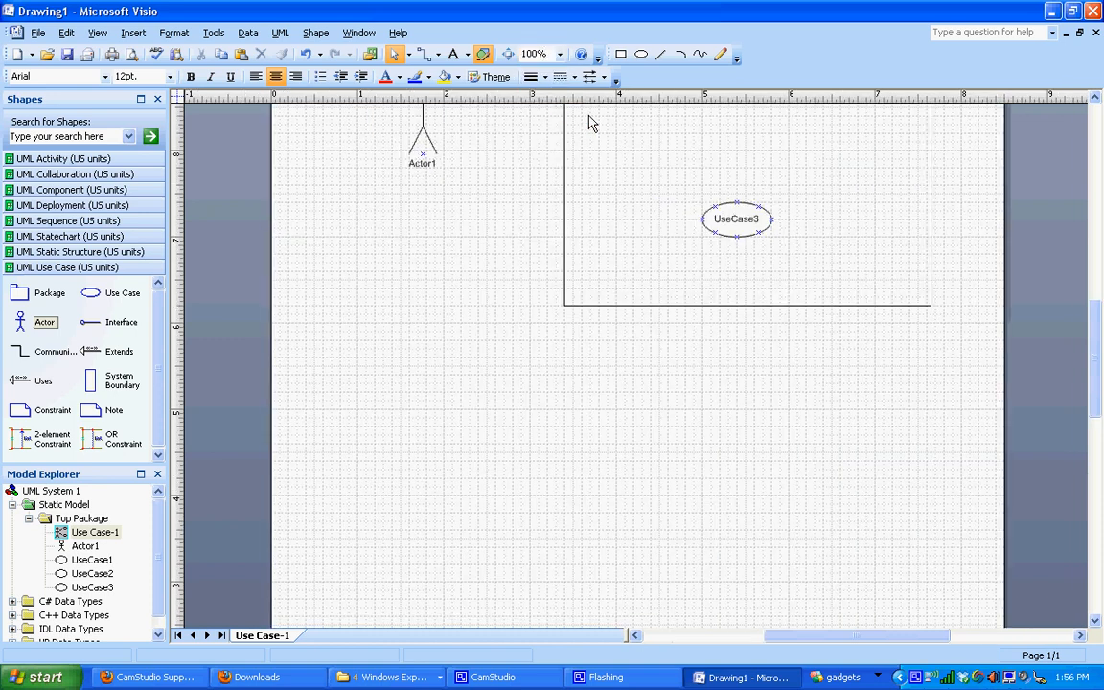
left_click_drag(1100, 350, 1095, 291)
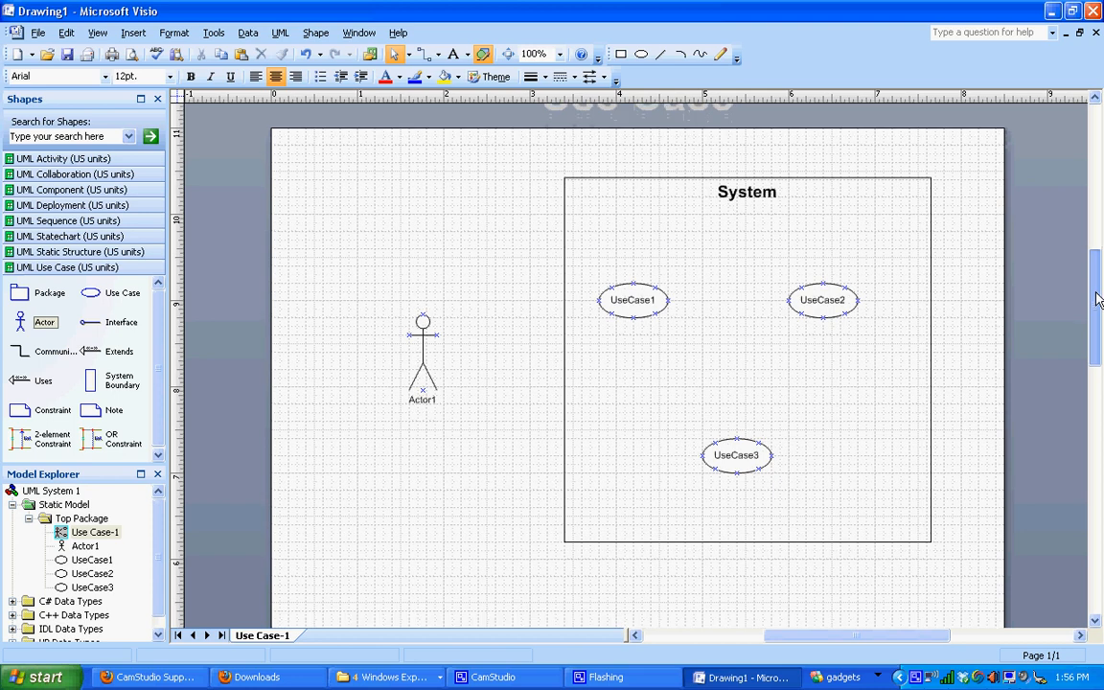
left_click(663, 301)
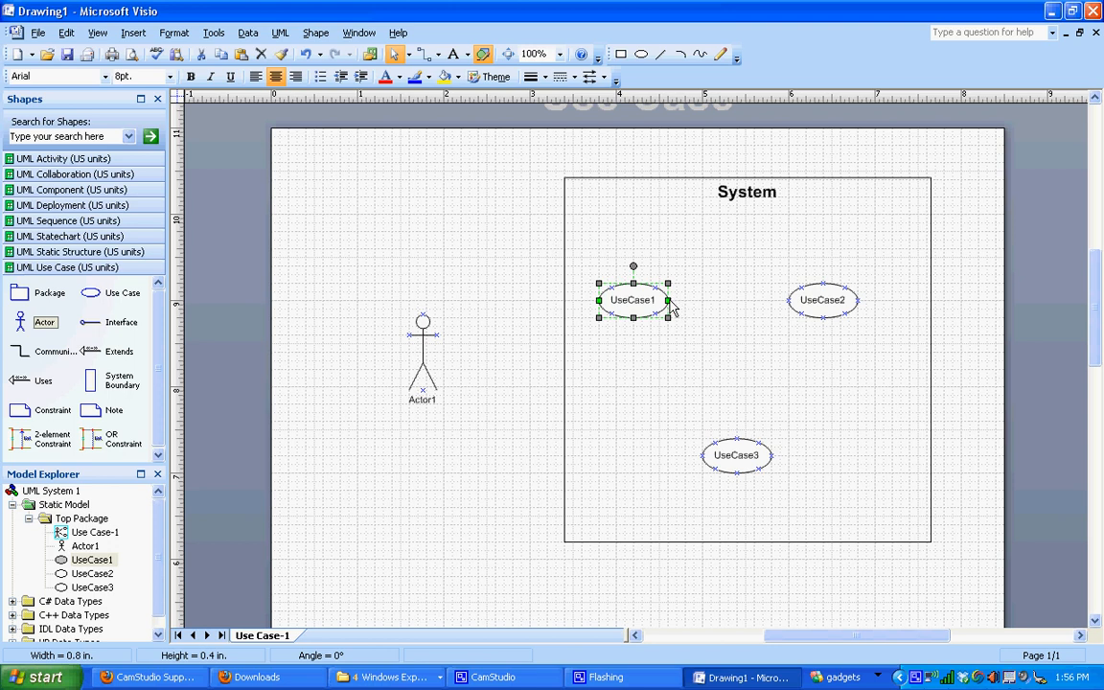
left_click_drag(670, 303, 721, 306)
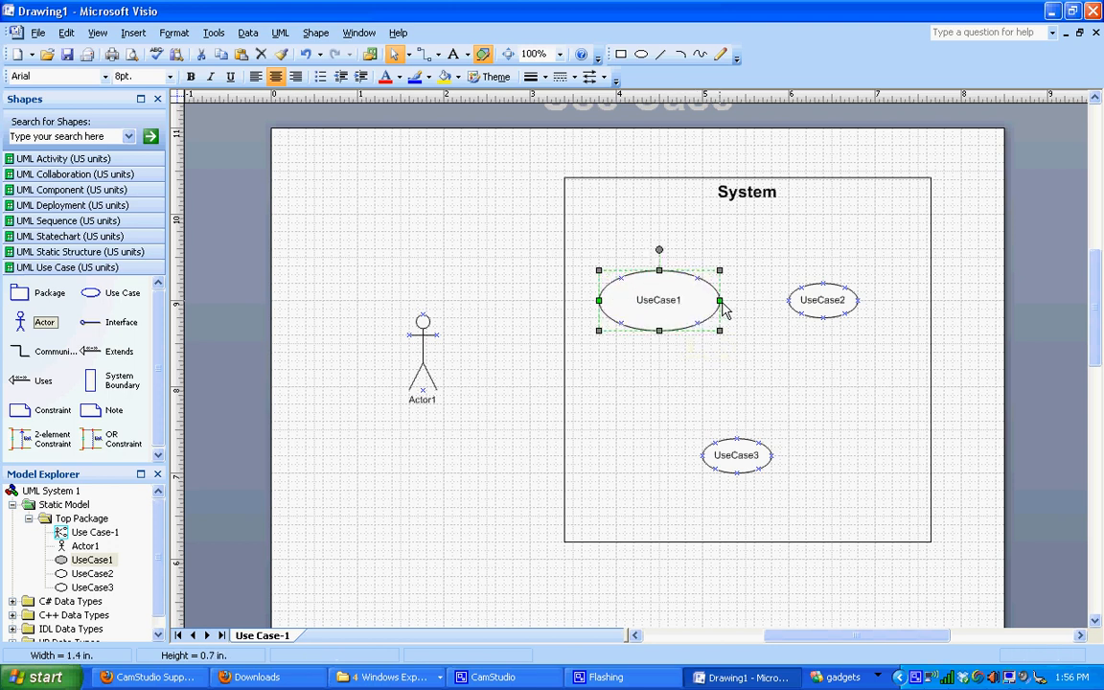
left_click(824, 299)
left_click_drag(859, 305, 894, 307)
left_click_drag(752, 467, 819, 414)
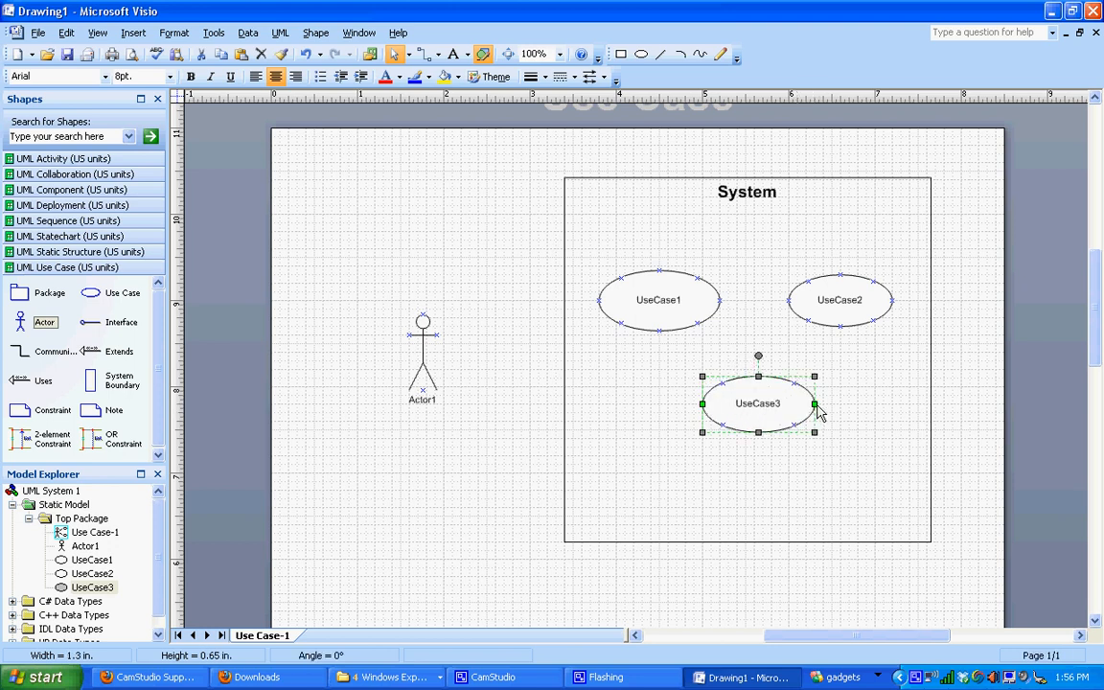
left_click(810, 487)
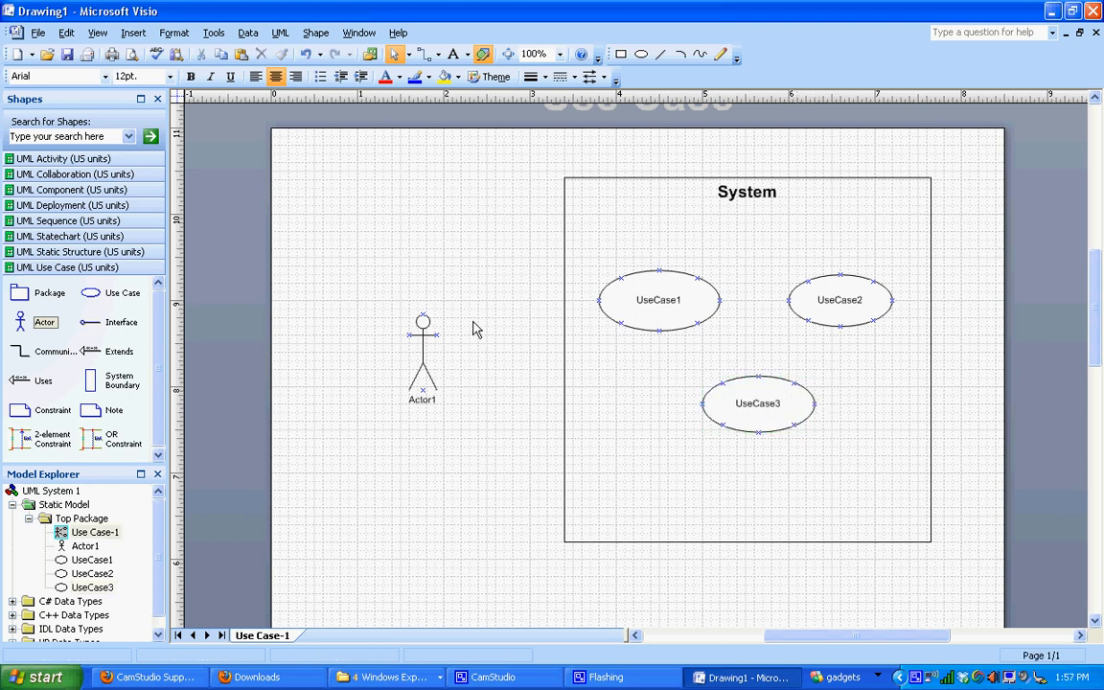
Move the actor slightly up and to the right, and rename it Patient
left_click_drag(428, 368, 444, 341)
left_click(459, 398)
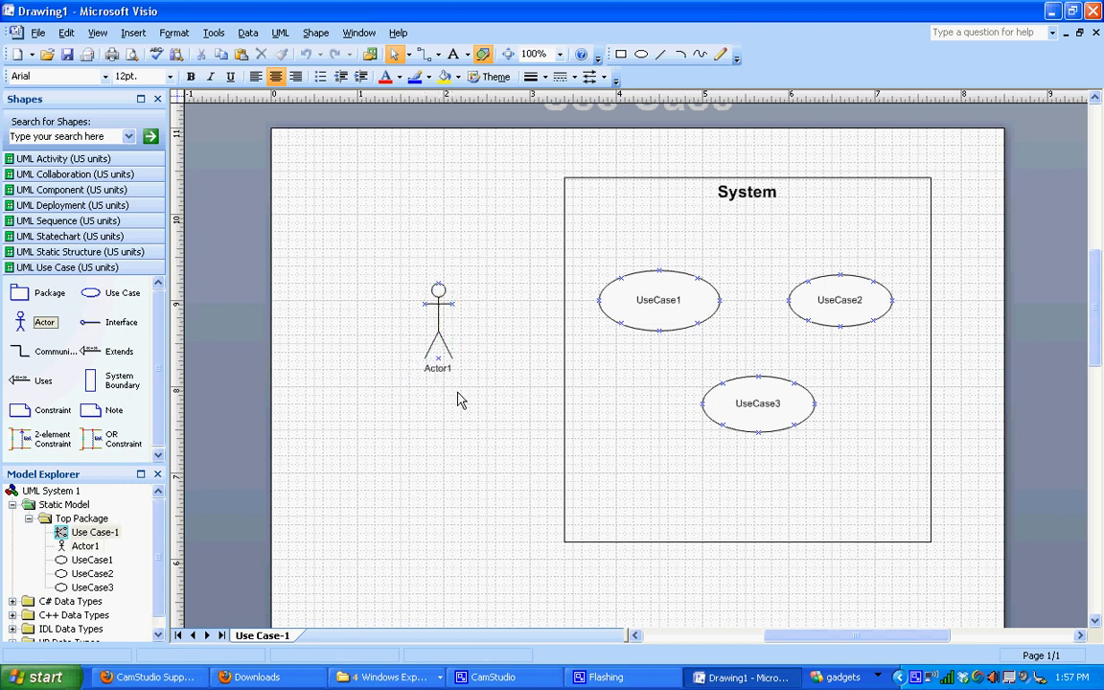
double_click(438, 326)
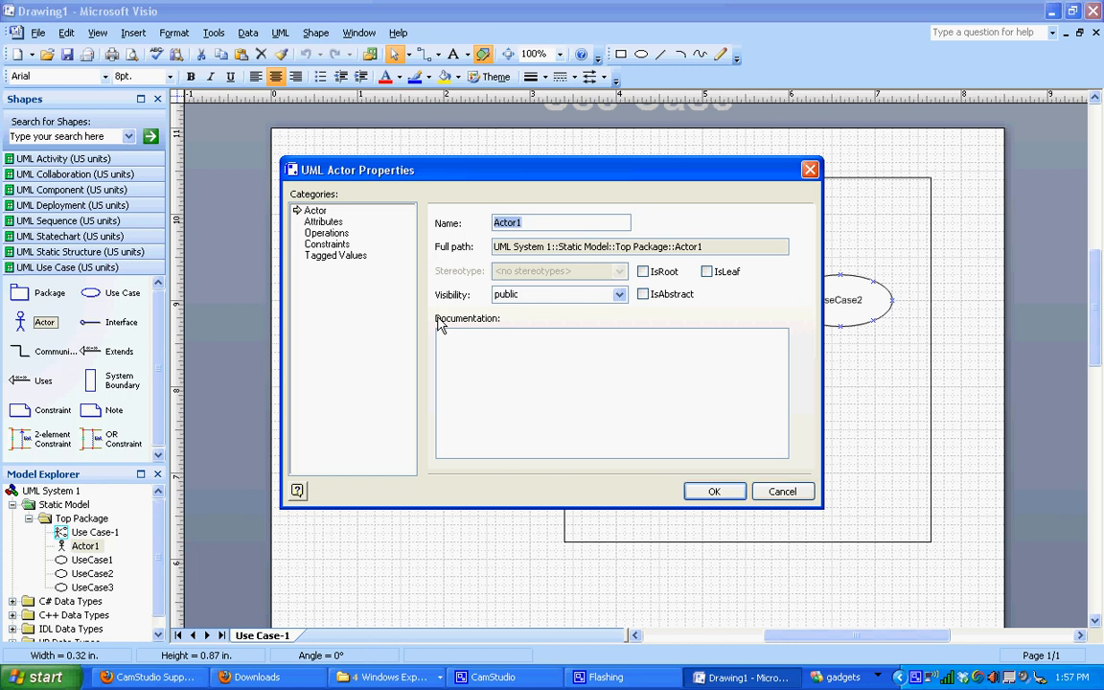
type("Patient")
left_click(700, 491)
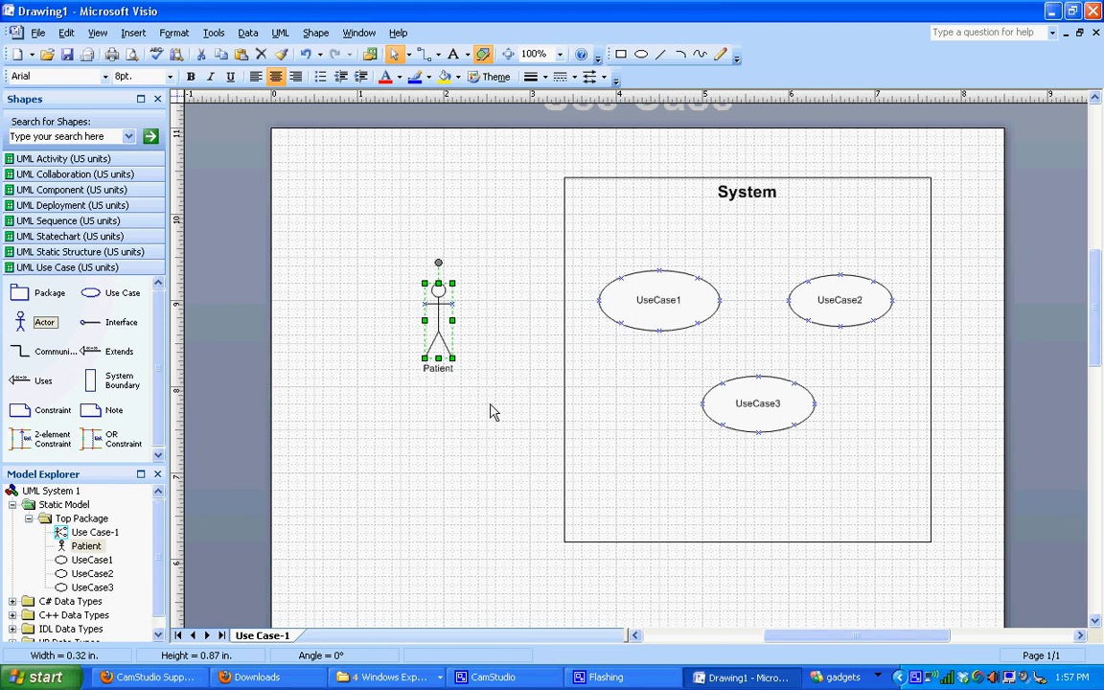
Rename UseCase1 as Create Appointment and UseCase2 as Log in
double_click(668, 316)
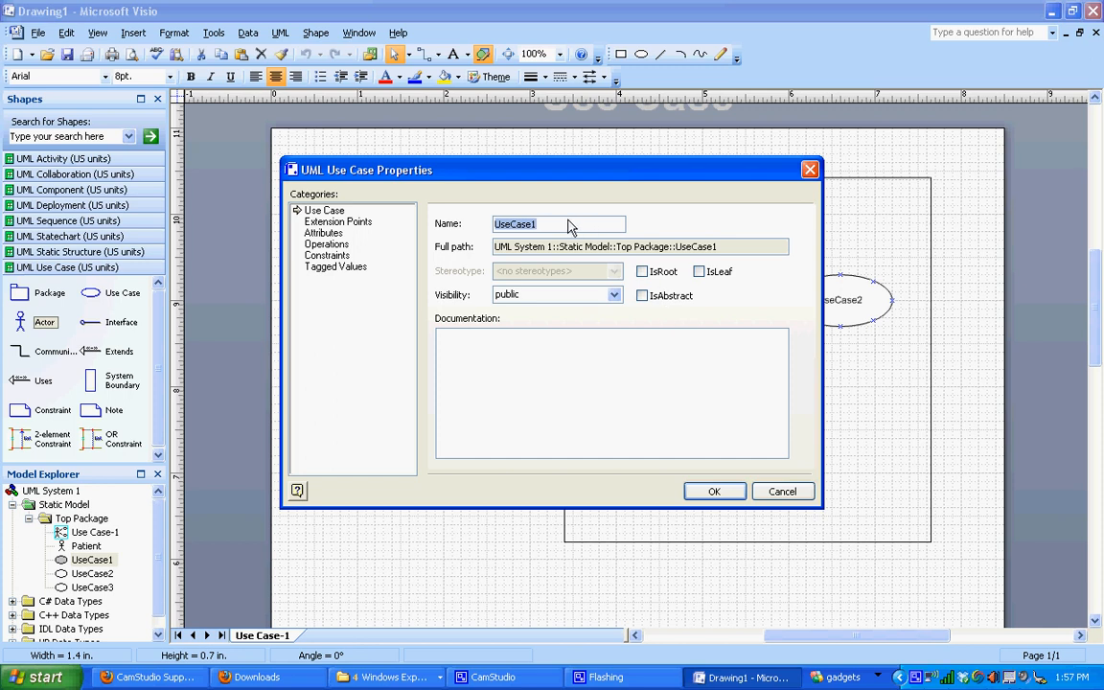
key("BackSpace")
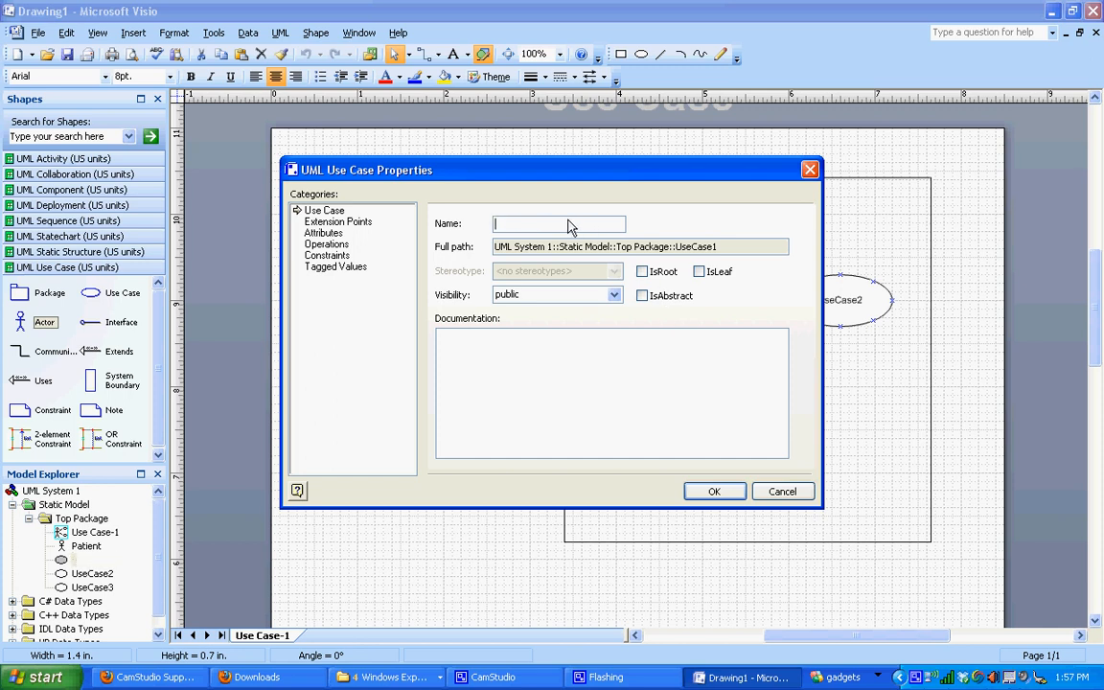
type("Create Appointment")
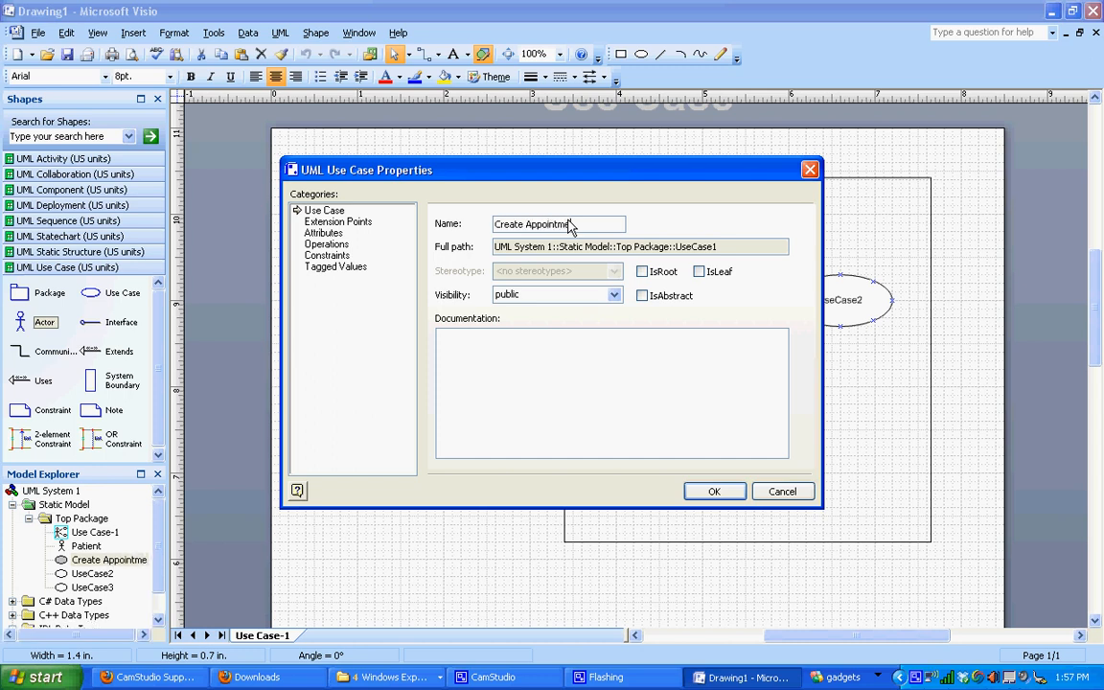
left_click(714, 492)
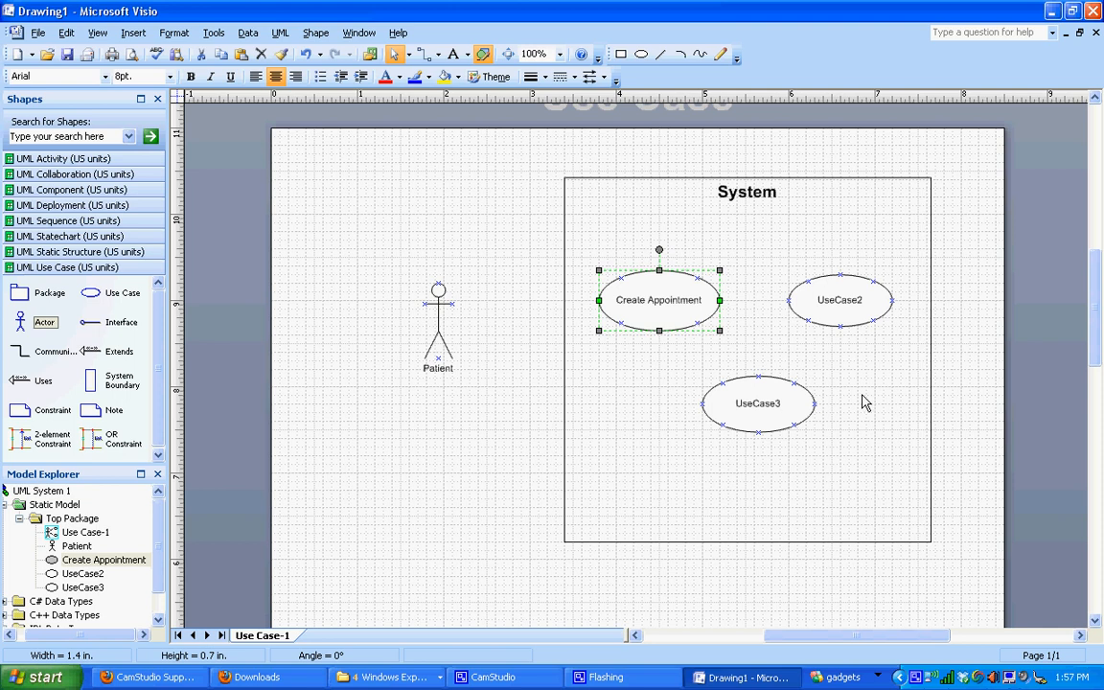
double_click(843, 322)
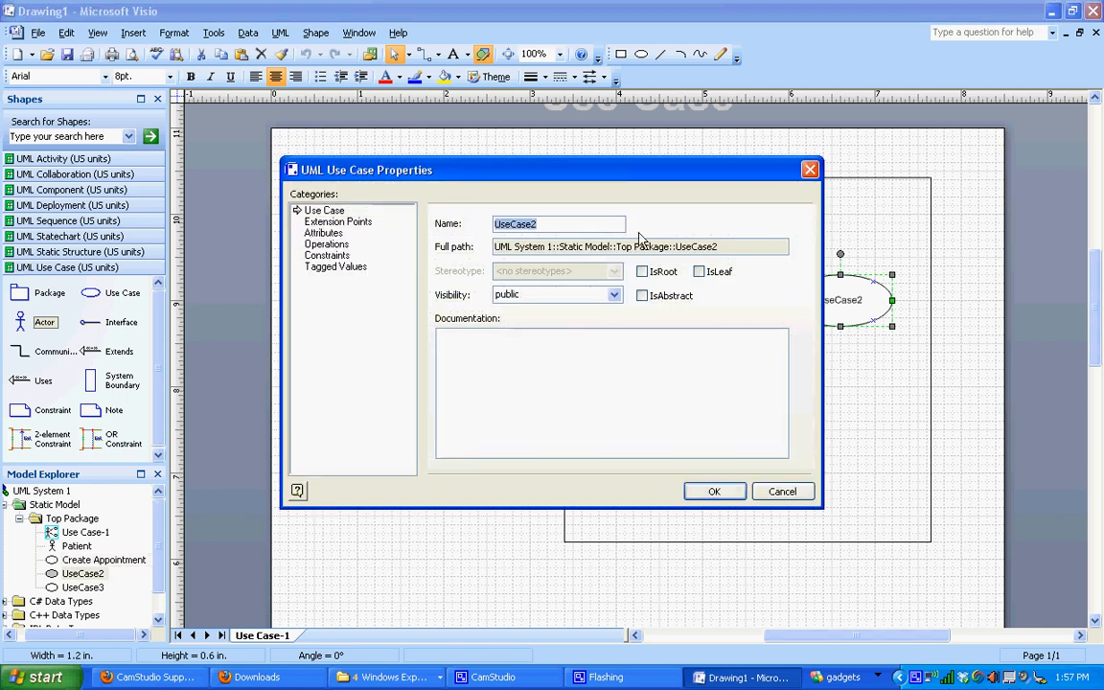
type("Log in")
key("Return")
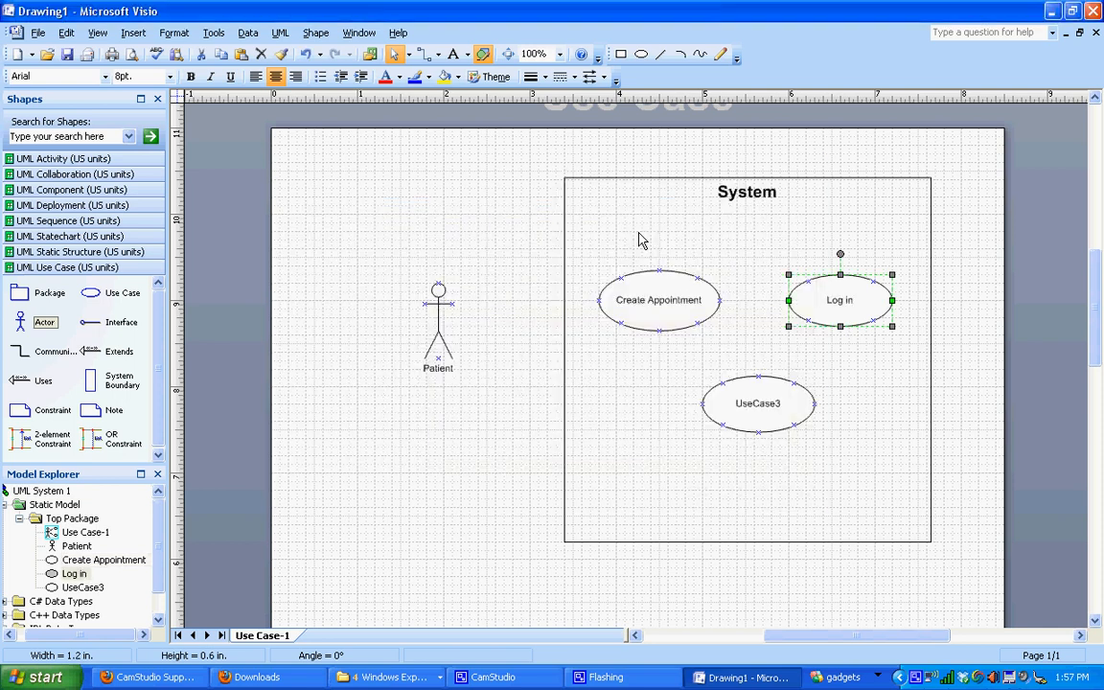
Rename the lower use case, UseCase3, as Update Personal Information
double_click(721, 418)
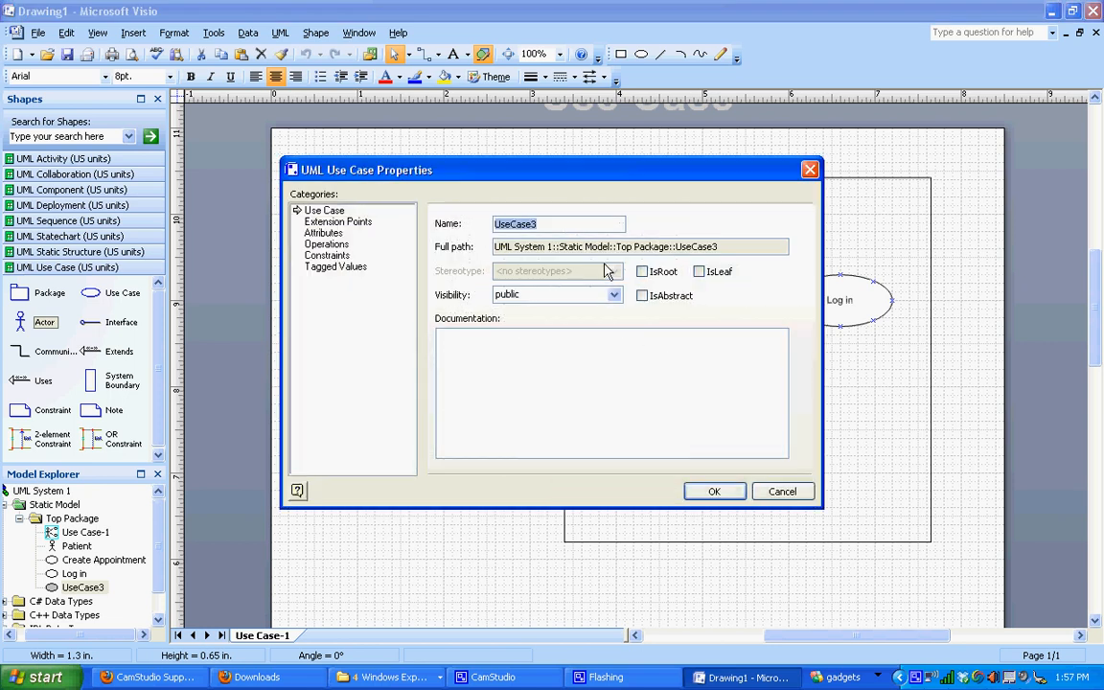
type("Update Personal Infr")
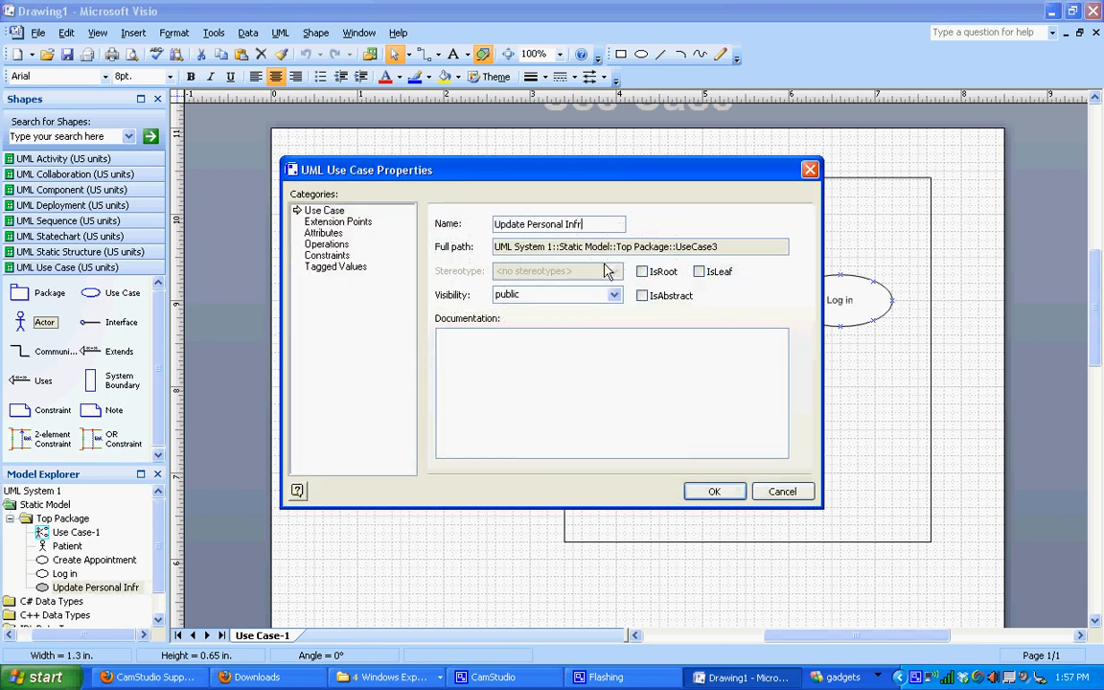
key("BackSpace")
type("ormation")
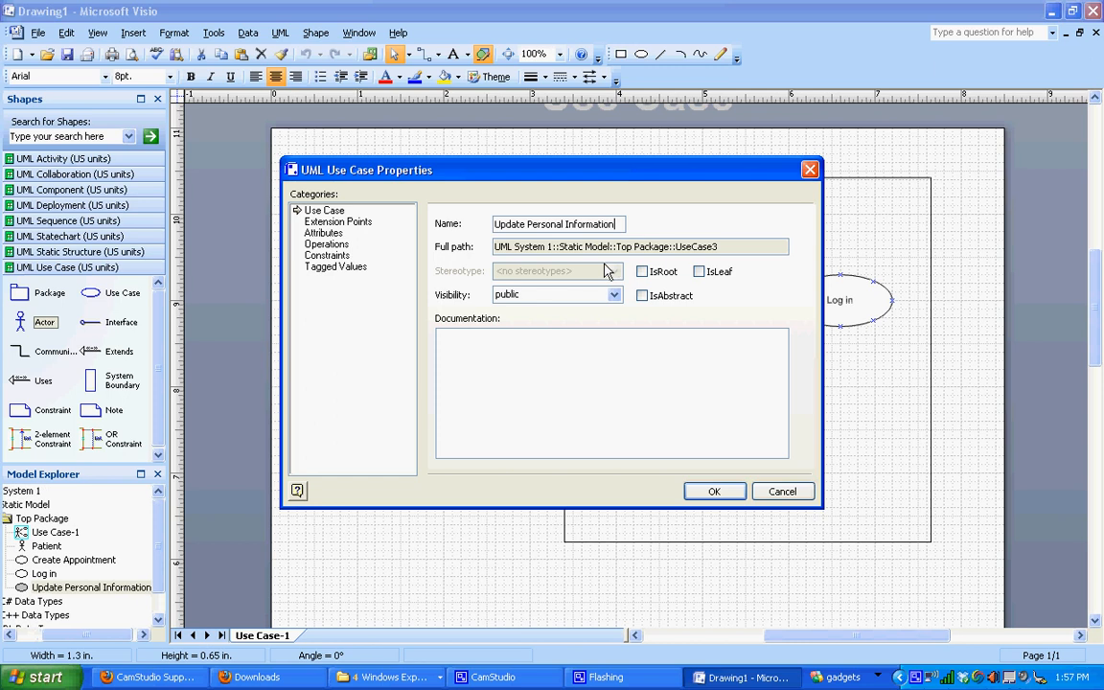
key("Return")
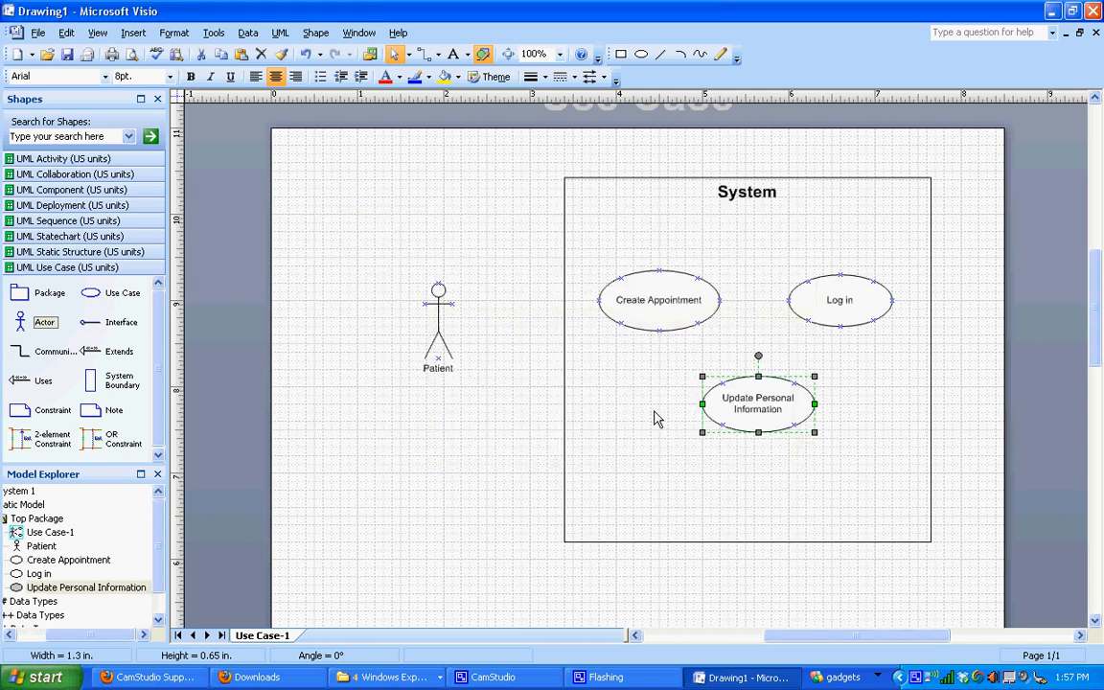
left_click(657, 419)
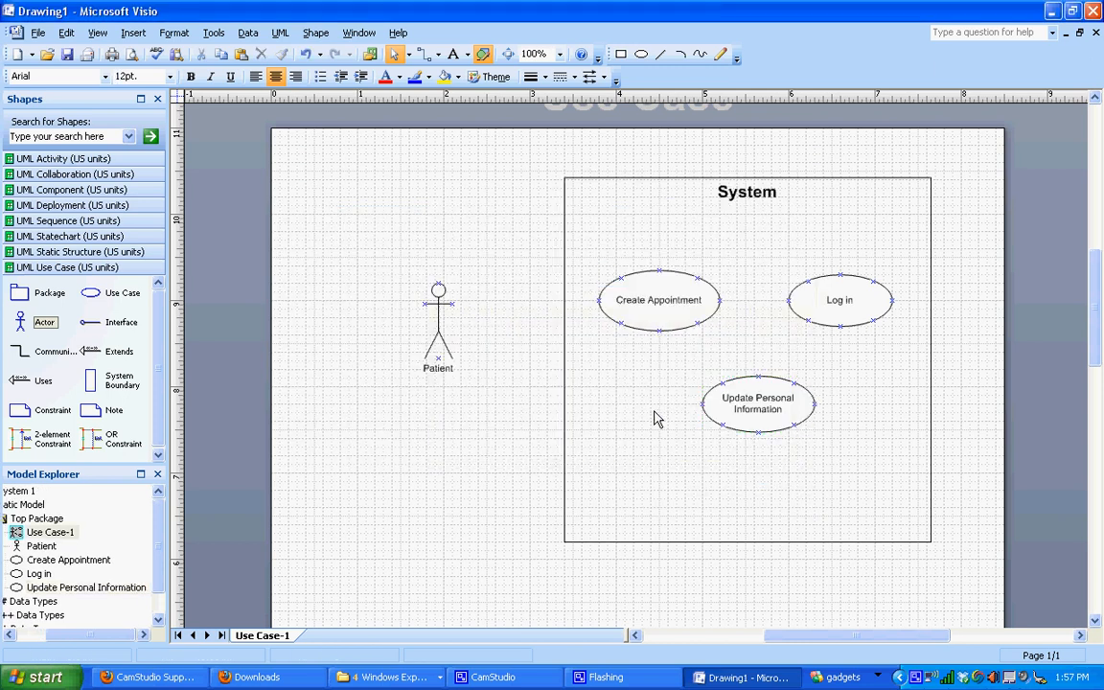
Rename the system boundary as Appointment System
left_click(755, 201)
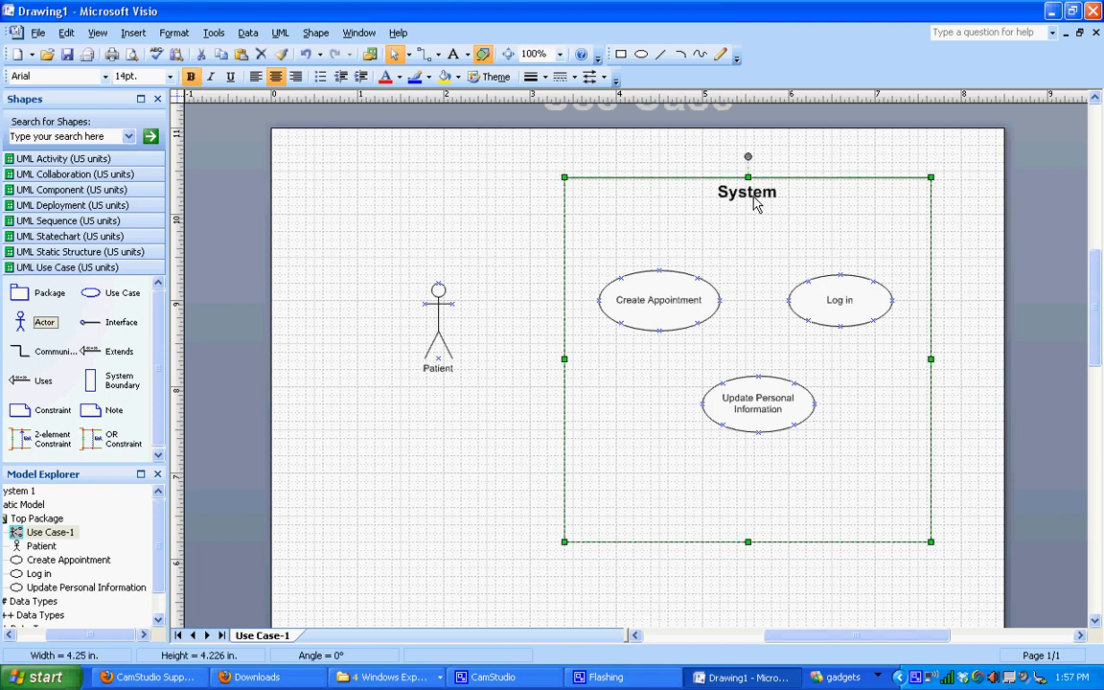
double_click(755, 201)
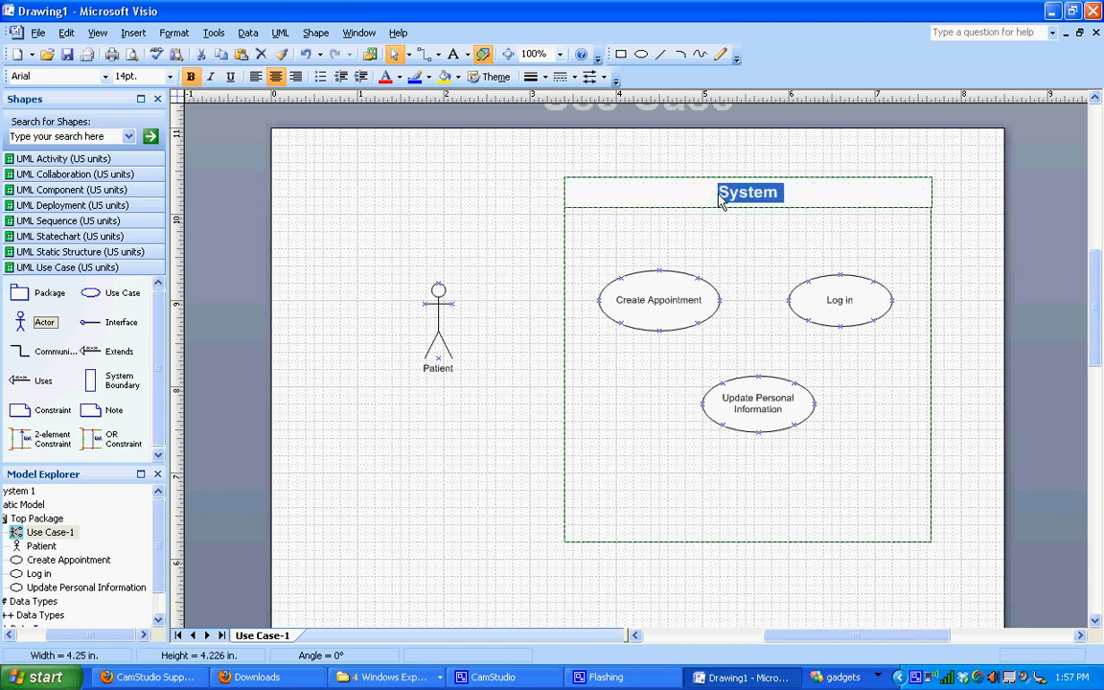
left_click(721, 198)
type("Appp")
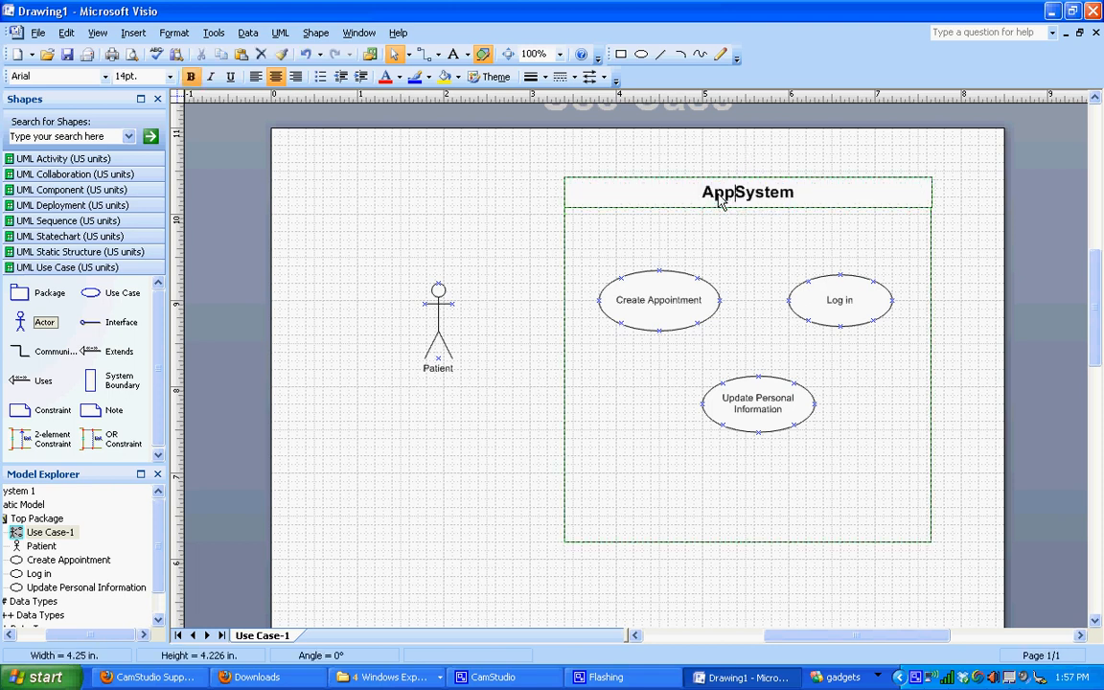
key("BackSpace")
type("ointment Syste")
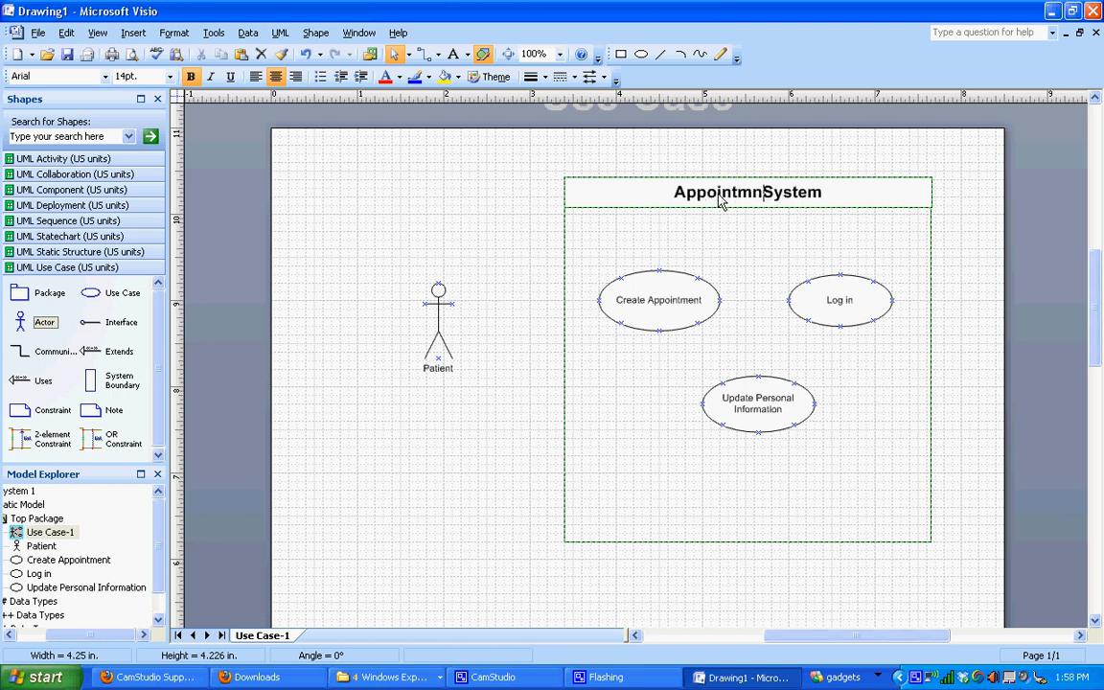
key("BackSpace")
key("BackSpace")
type("ent")
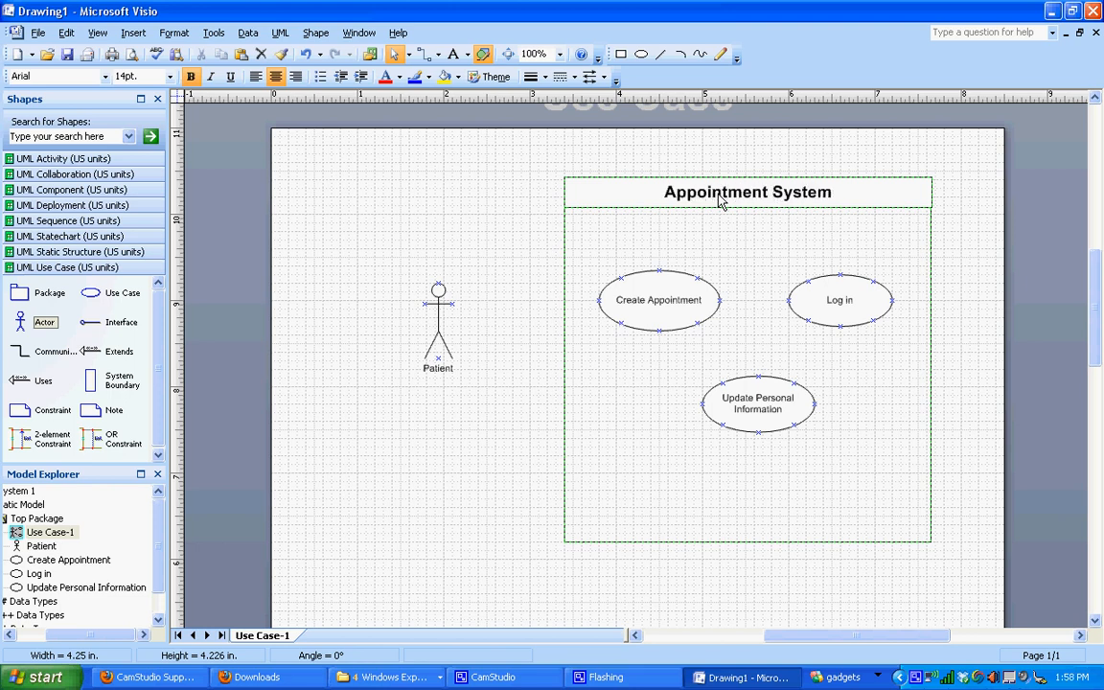
left_click(680, 403)
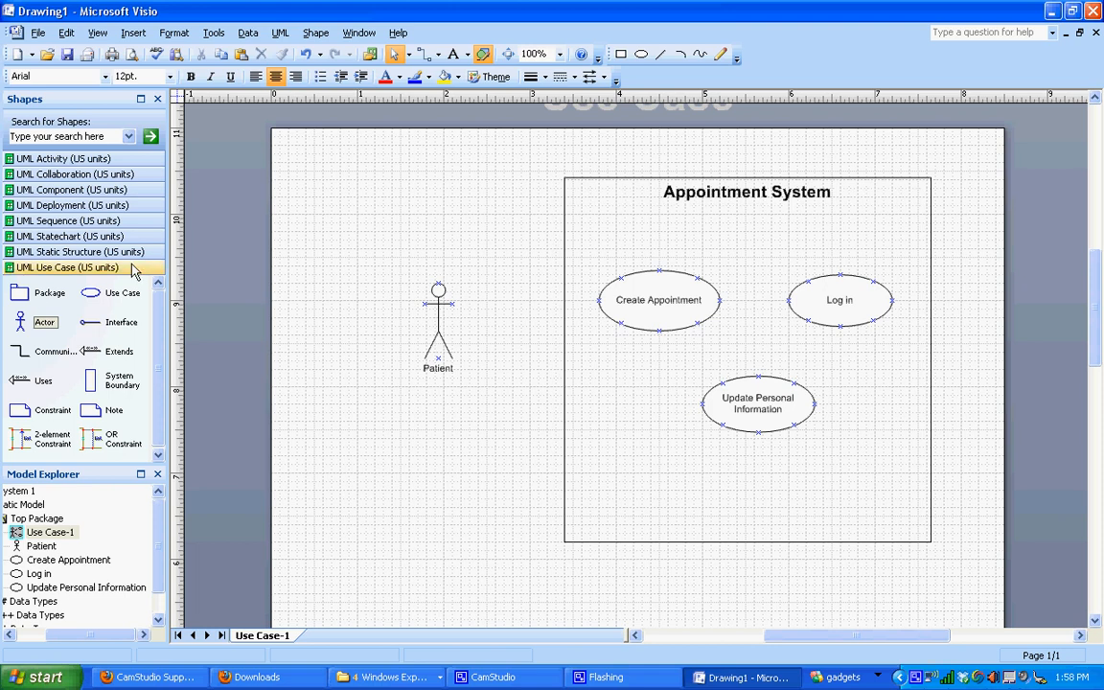
Place a Communicates connector between the actor and the boundary, and Extends and Uses connectors in the lower part of the boundary
left_click_drag(50, 362, 558, 351)
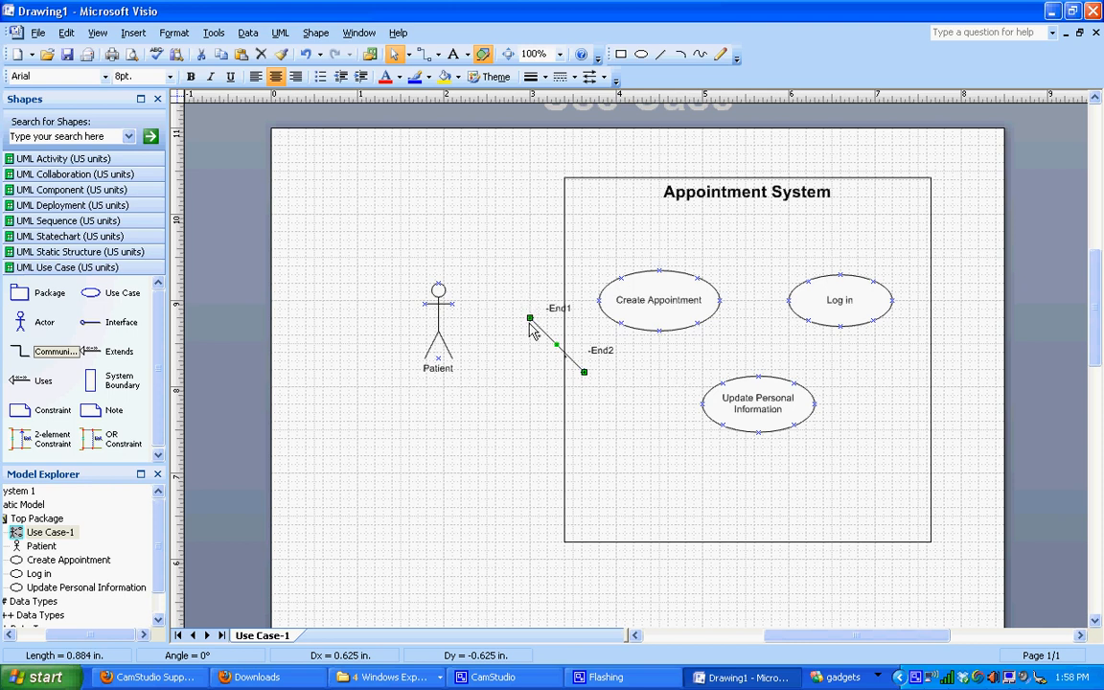
left_click_drag(122, 362, 625, 450)
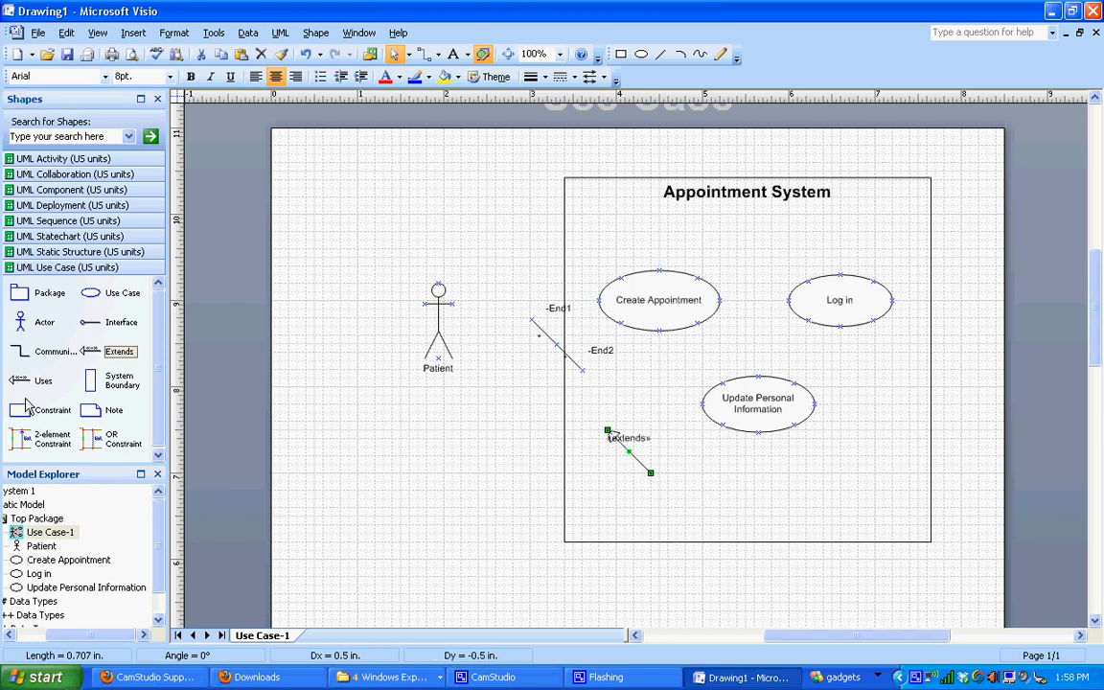
left_click_drag(38, 381, 714, 480)
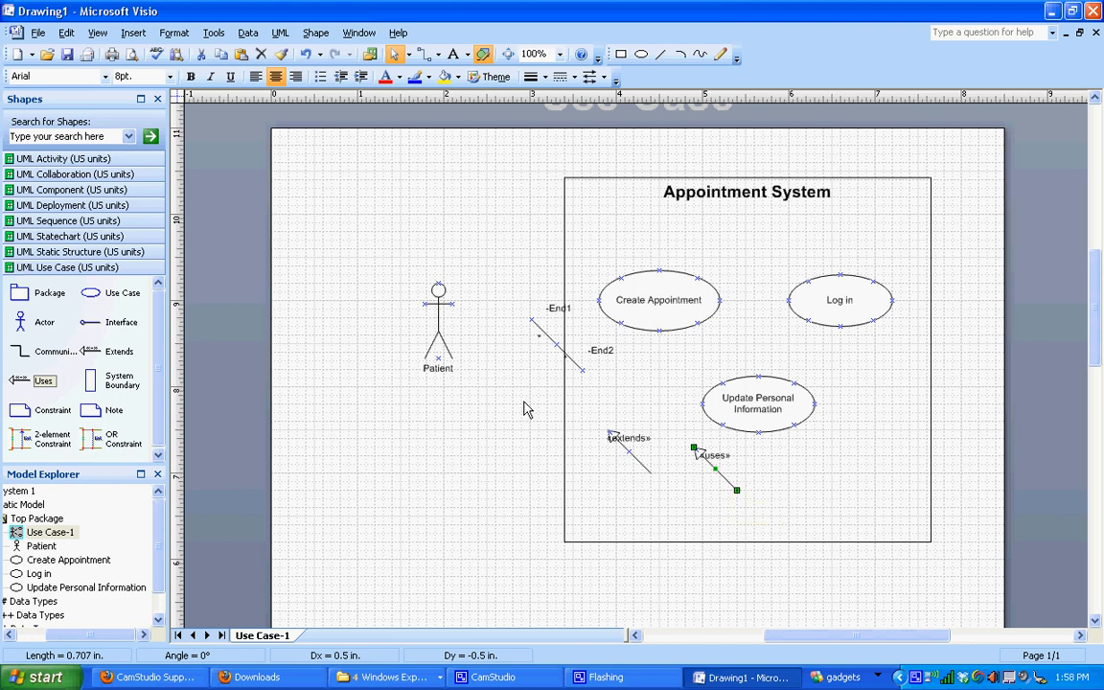
Attach the Communicates connector's ends to Patient and Create Appointment, and nudge the Create Appointment use case slightly to the right
left_click(548, 343)
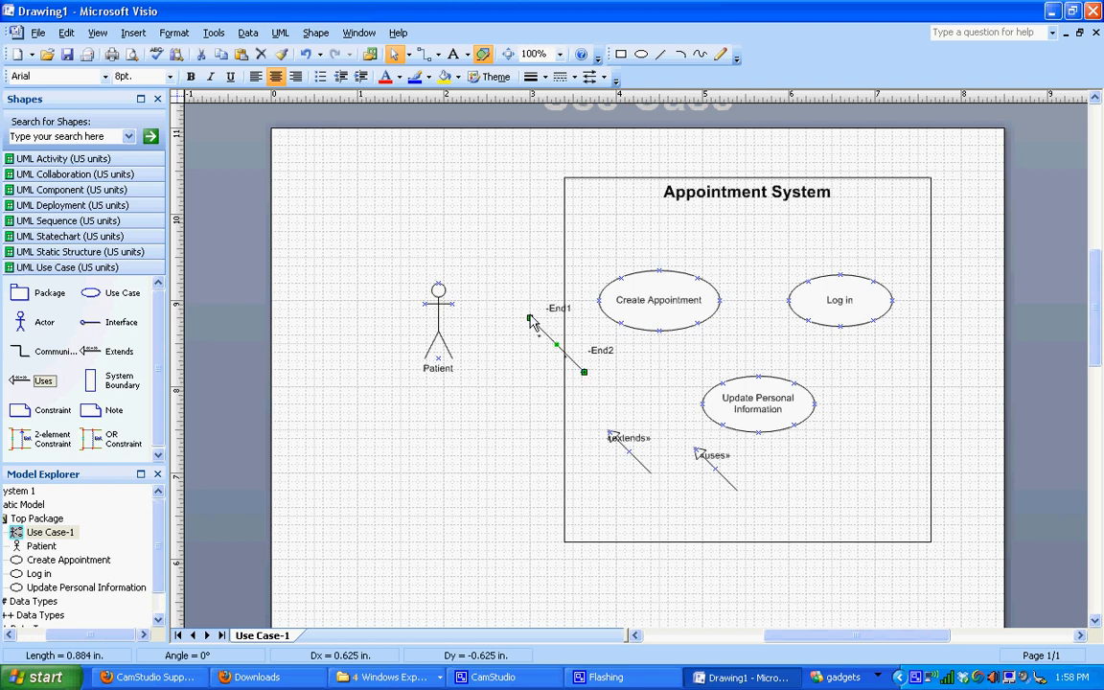
left_click_drag(530, 319, 439, 326)
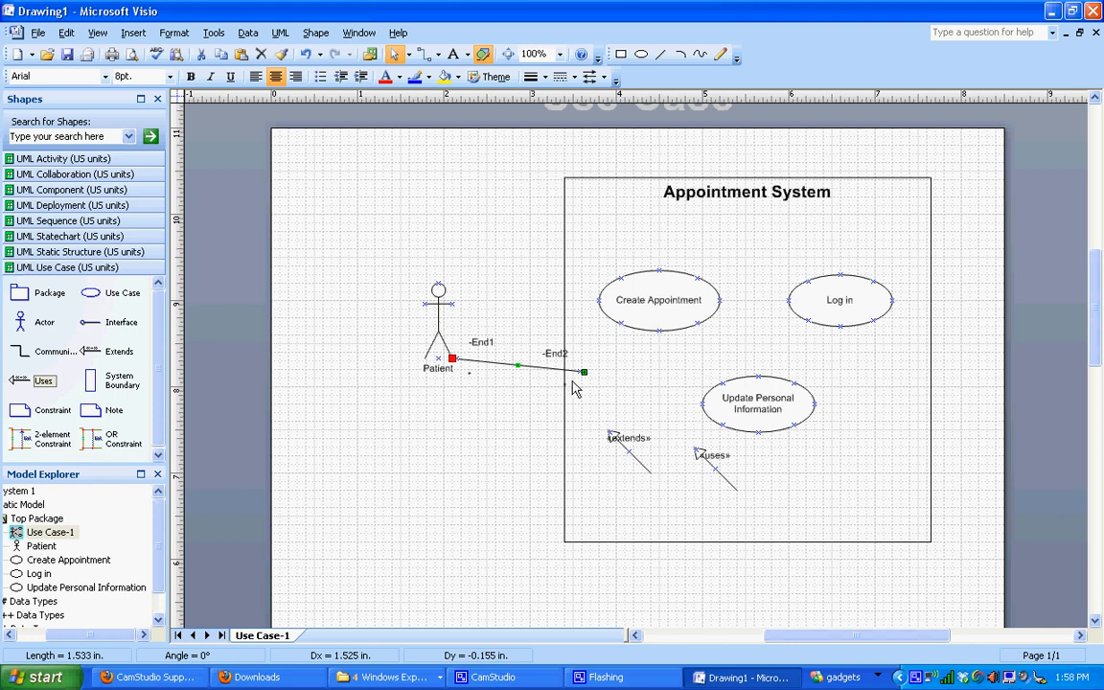
left_click_drag(585, 373, 659, 308)
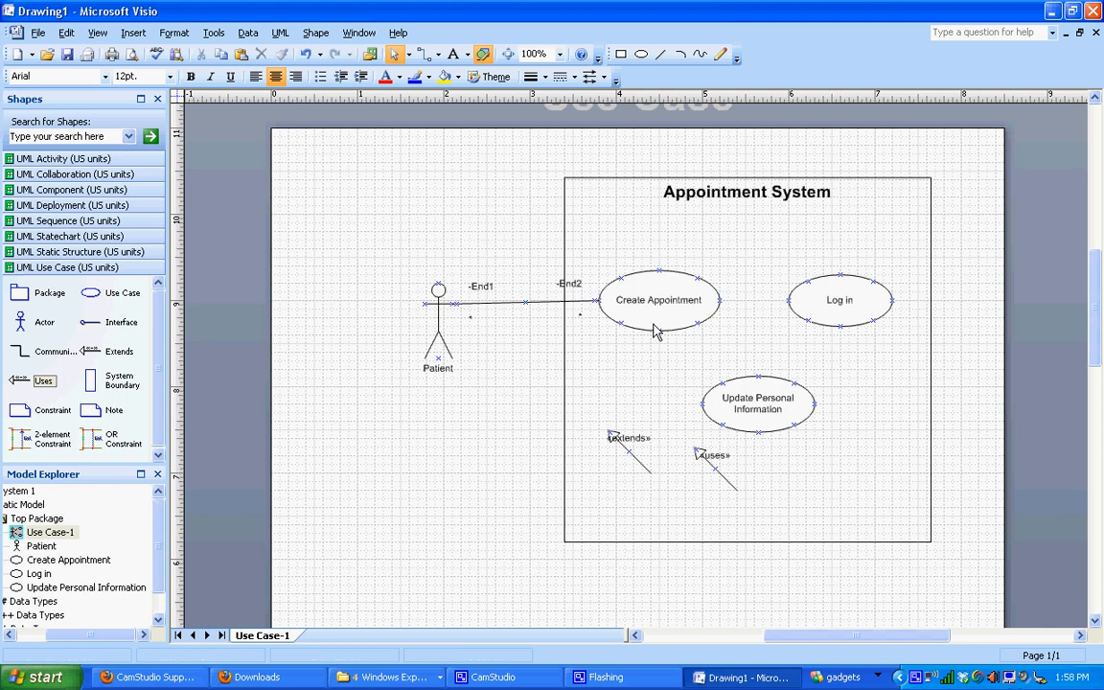
mouse_move(655, 329)
left_mouse_down()
mouse_move(671, 298)
mouse_move(657, 324)
left_mouse_up()
left_click(518, 317)
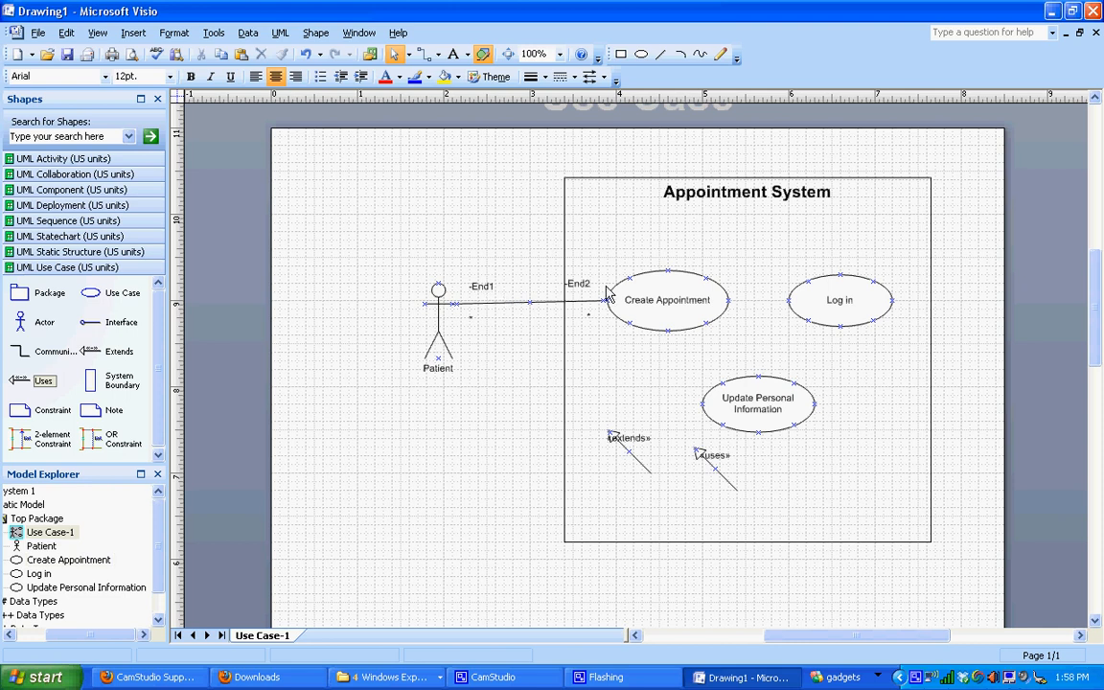
Open the properties of the Communicates association between Patient and Create Appointment
double_click(558, 307)
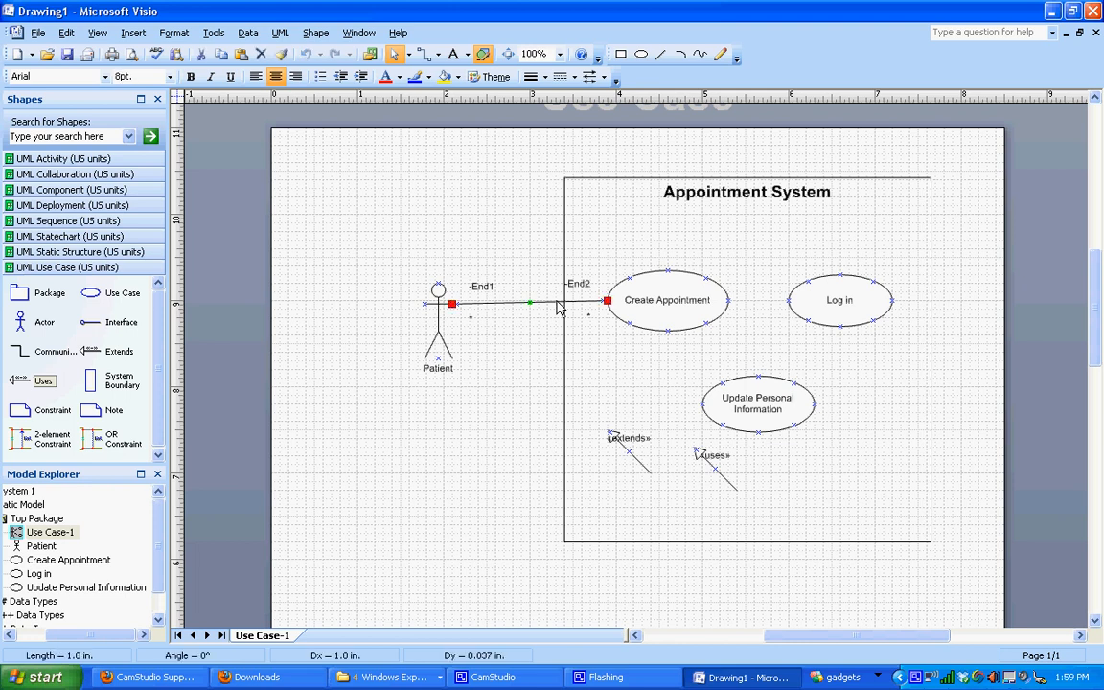